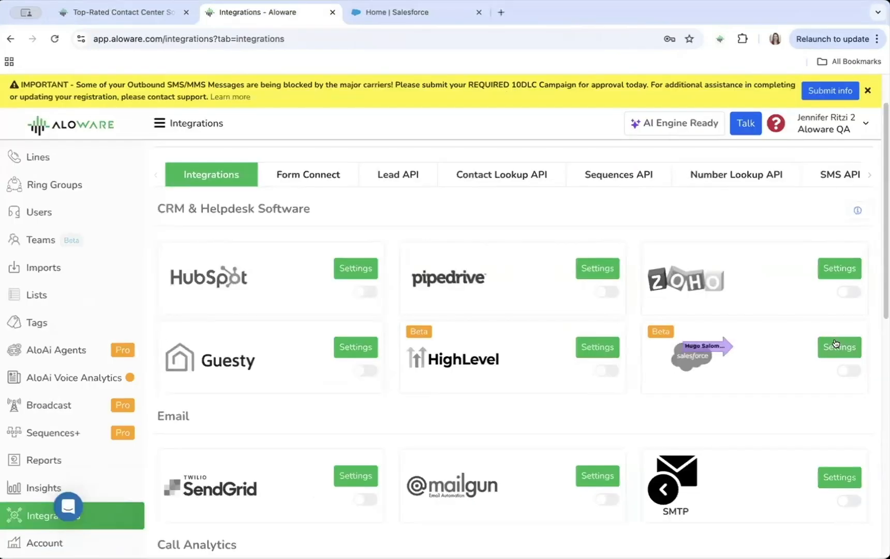
Open Aloware's Salesforce integration settings and request the Aloware Cloud Contact Center package from its AppExchange listing
{"action": "left_click", "coordinate": [834, 342]}
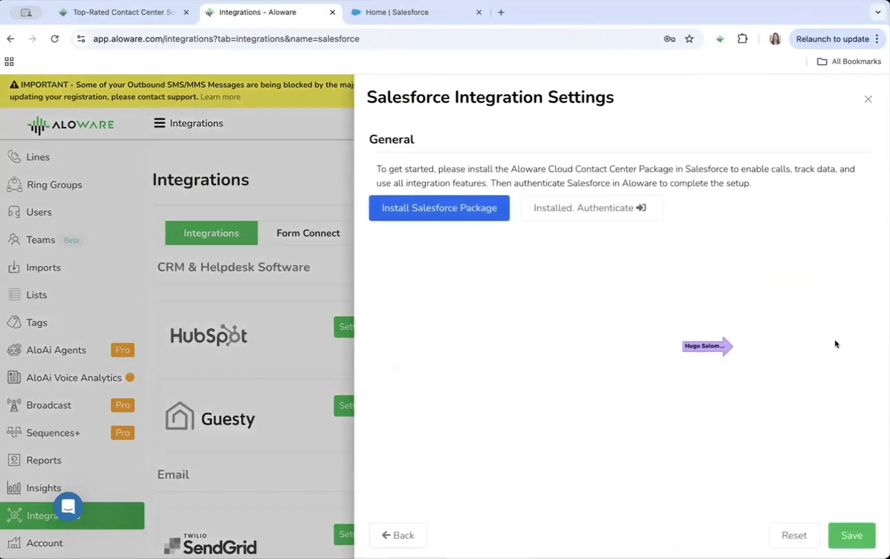
{"action": "left_click", "coordinate": [432, 218]}
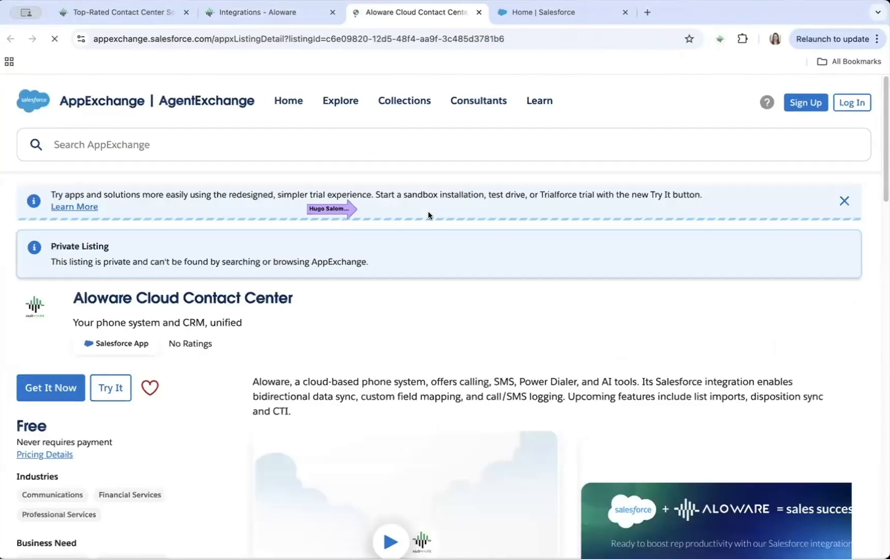
{"action": "scroll", "coordinate": [423, 262], "scroll_direction": "down", "scroll_amount": 2}
{"action": "left_click", "coordinate": [56, 278]}
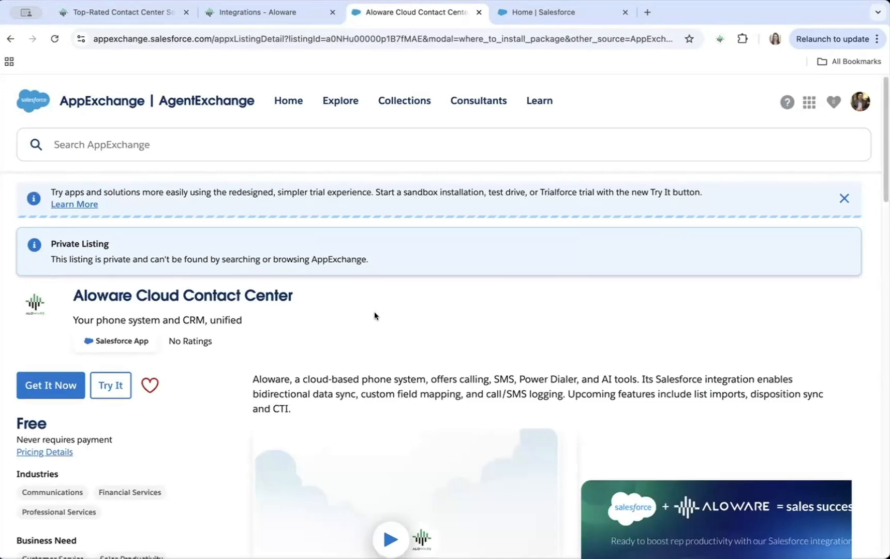
{"action": "left_click", "coordinate": [40, 383]}
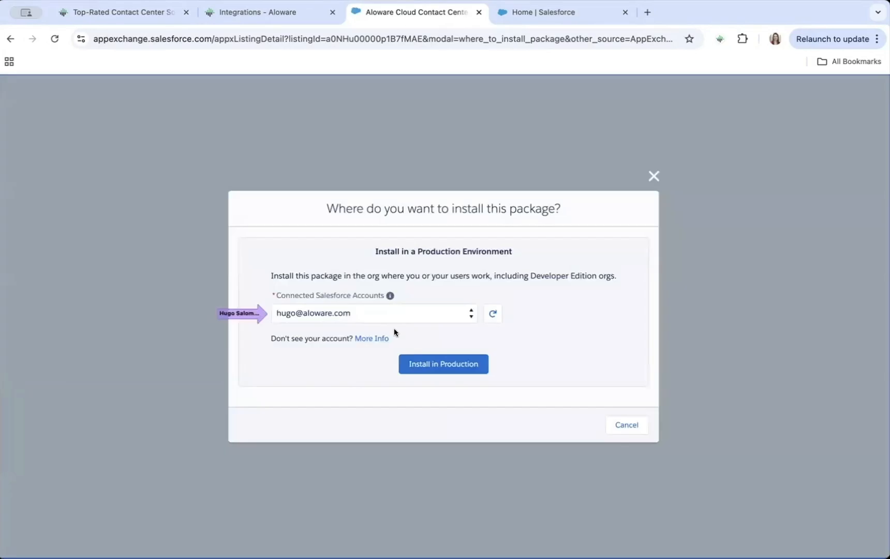
{"action": "left_click", "coordinate": [383, 312]}
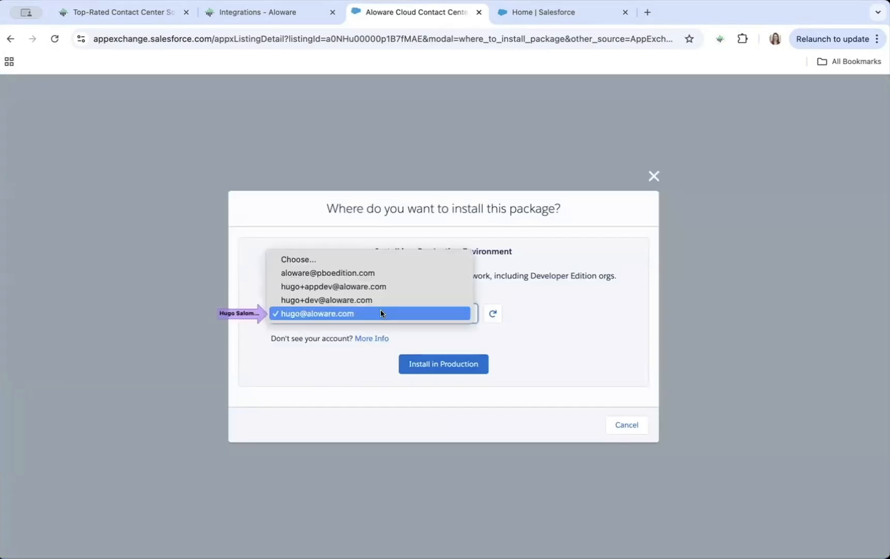
{"action": "left_click", "coordinate": [381, 310]}
{"action": "left_click", "coordinate": [426, 365]}
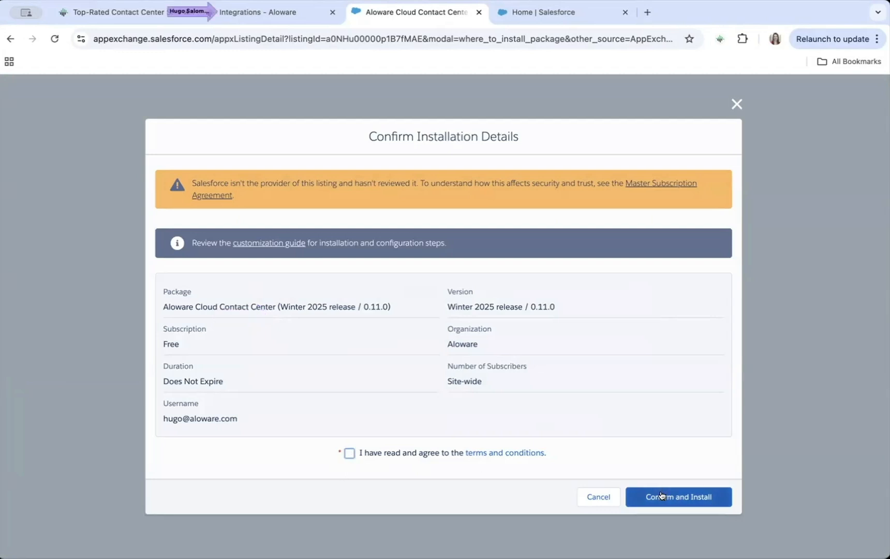
{"action": "left_click", "coordinate": [735, 105]}
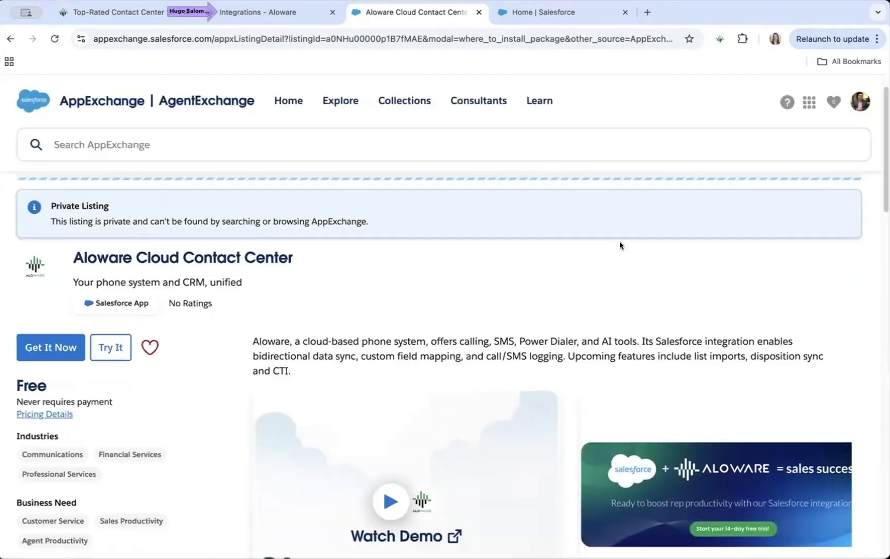
Return to Aloware's Salesforce integration settings and authenticate the installed package by logging in to the Salesforce account
{"action": "left_click", "coordinate": [230, 11]}
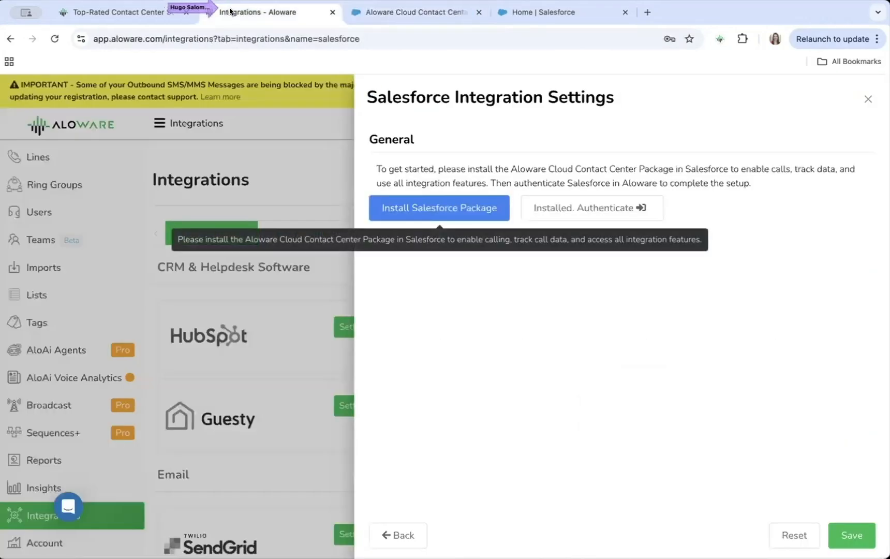
{"action": "left_click", "coordinate": [553, 213]}
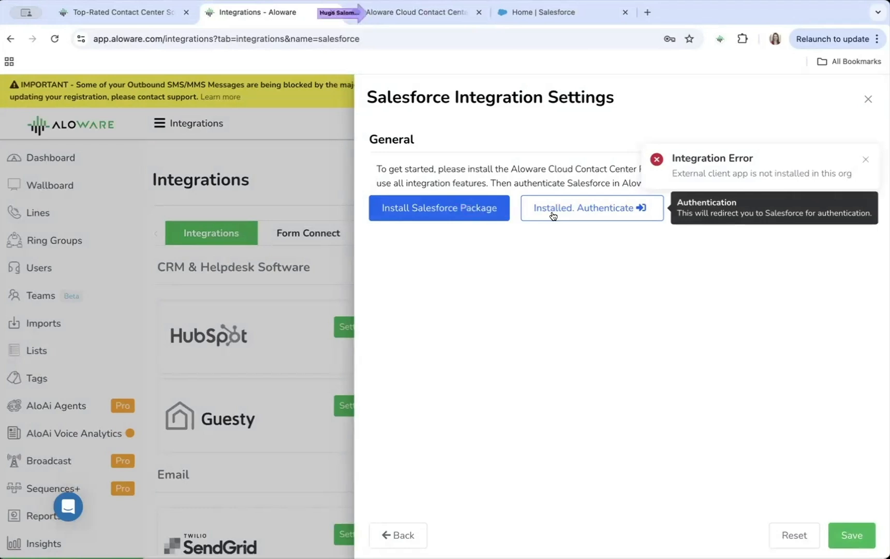
{"action": "left_click", "coordinate": [553, 216]}
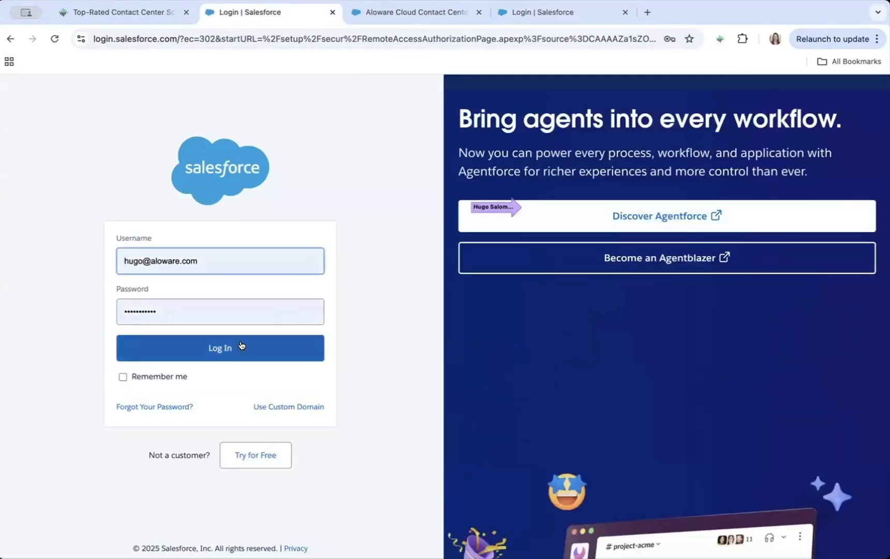
{"action": "left_click", "coordinate": [162, 266]}
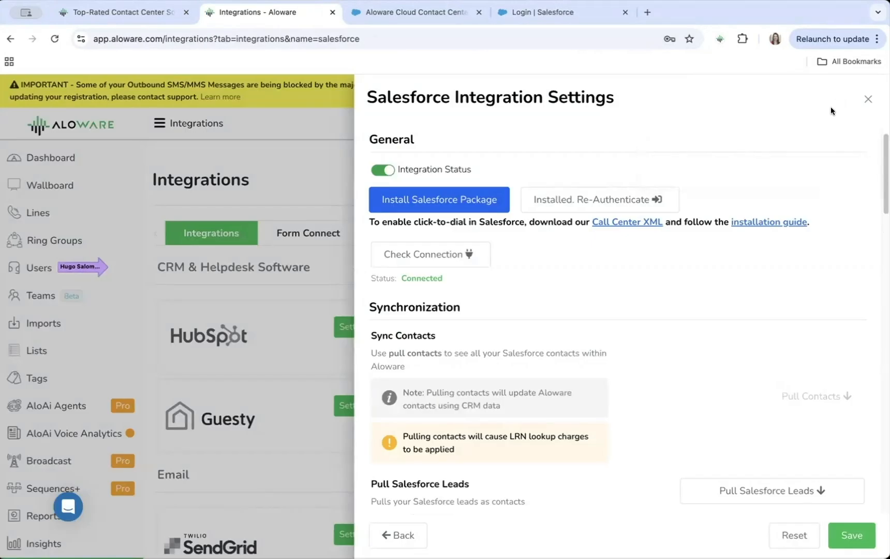
Review the contact and lead synchronization settings, and download the Call Center XML for click-to-dial
{"action": "scroll", "coordinate": [700, 308], "scroll_direction": "down", "scroll_amount": 10}
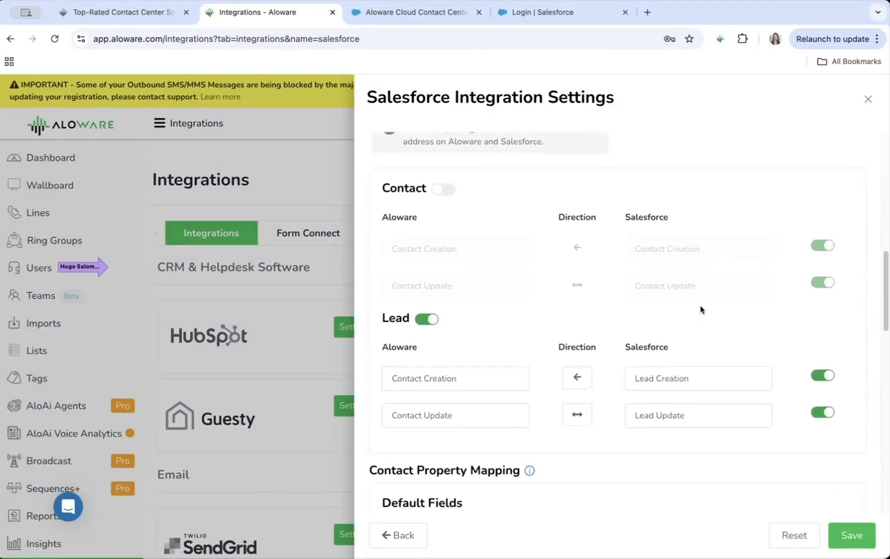
{"action": "scroll", "coordinate": [700, 309], "scroll_direction": "up", "scroll_amount": 2}
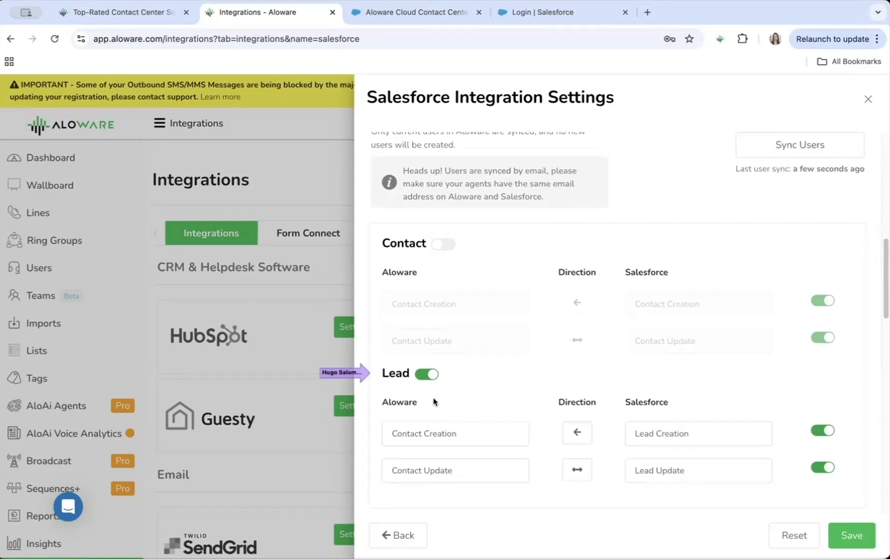
{"action": "scroll", "coordinate": [745, 184], "scroll_direction": "up", "scroll_amount": 3}
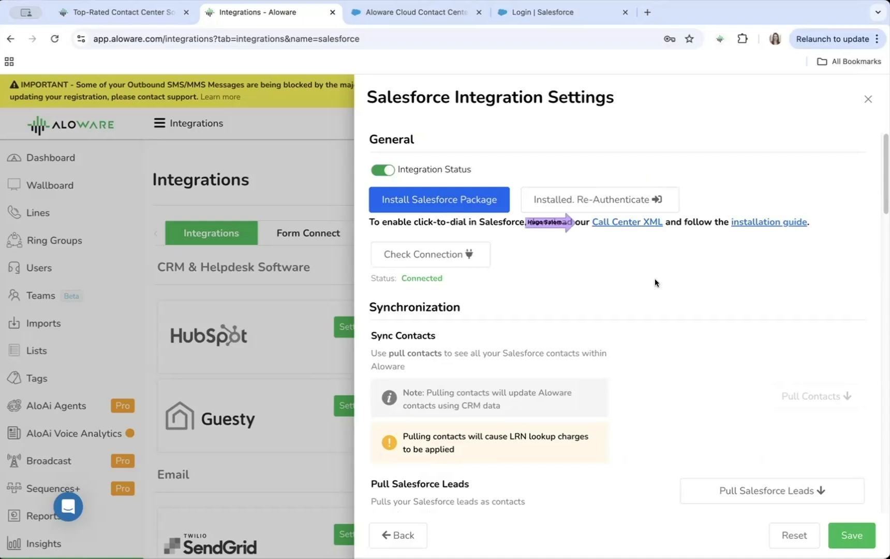
{"action": "left_click", "coordinate": [630, 224]}
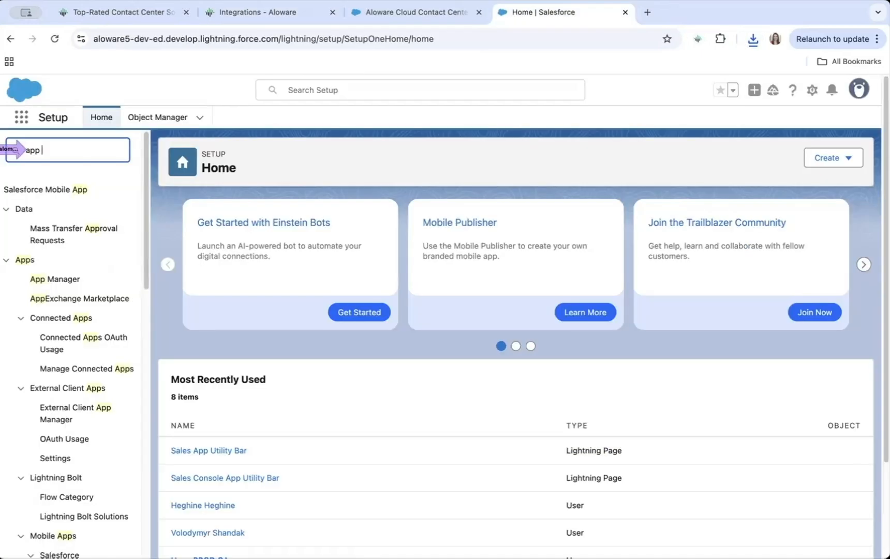
Search Salesforce Setup for "extern" and open the External Client App Manager to check the Aloware Client App
{"action": "key", "text": "BackSpace"}
{"action": "key", "text": "BackSpace"}
{"action": "key", "text": "BackSpace"}
{"action": "type", "text": "cxtern"}
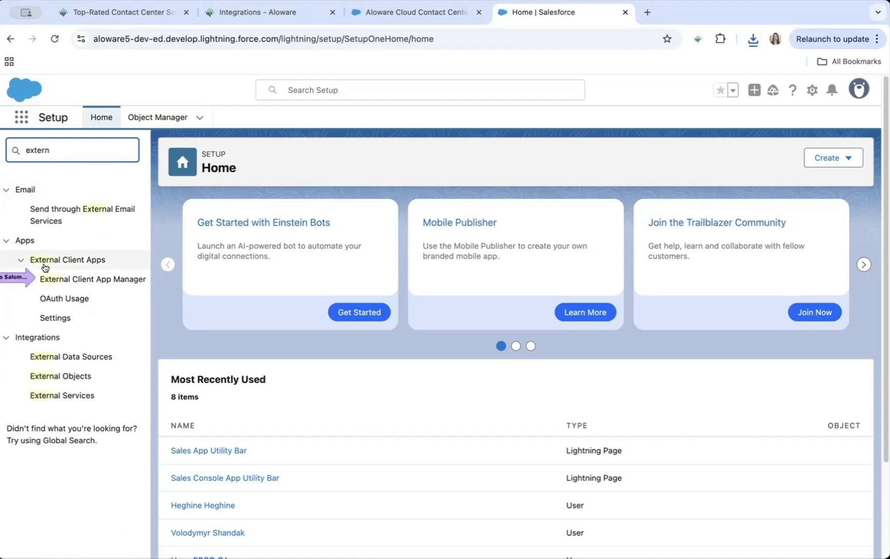
{"action": "left_click", "coordinate": [67, 279]}
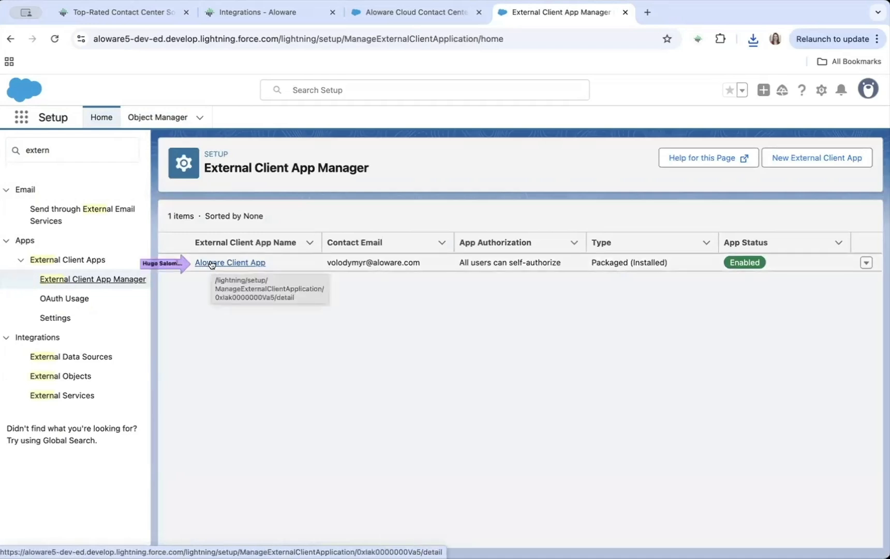
Search Setup for "call center" and open the list of all call centers, continuing past the introduction page
{"action": "left_click", "coordinate": [61, 150]}
{"action": "key", "text": "BackSpace"}
{"action": "key", "text": "BackSpace"}
{"action": "key", "text": "BackSpace"}
{"action": "key", "text": "BackSpace"}
{"action": "key", "text": "BackSpace"}
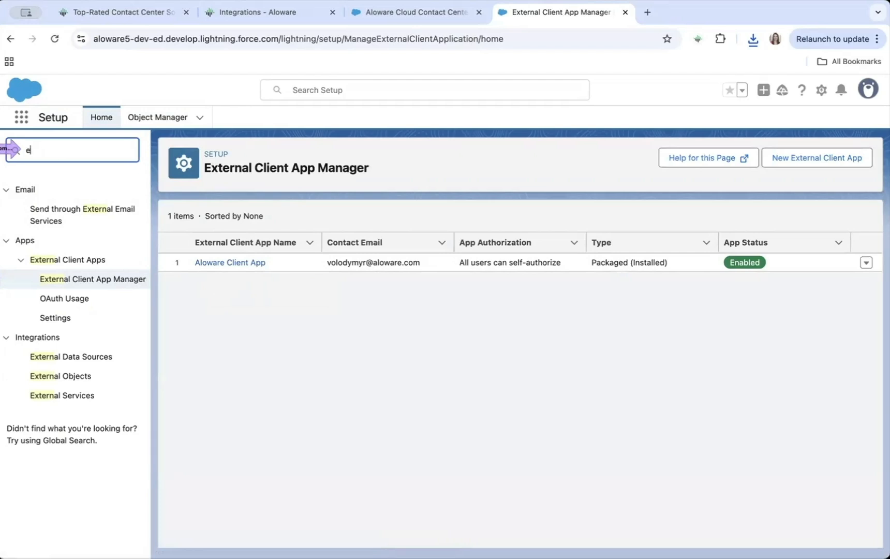
{"action": "key", "text": "BackSpace"}
{"action": "type", "text": "call center"}
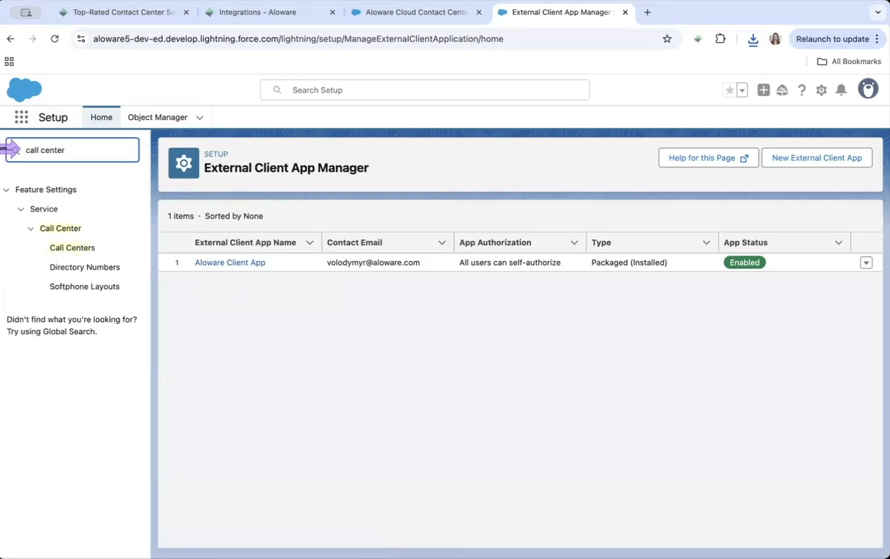
{"action": "left_click", "coordinate": [79, 248]}
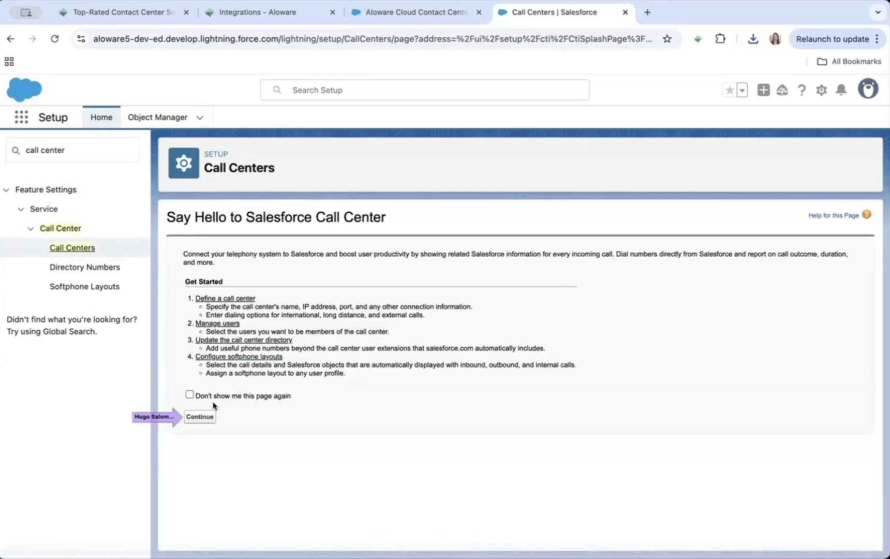
{"action": "left_click", "coordinate": [204, 416]}
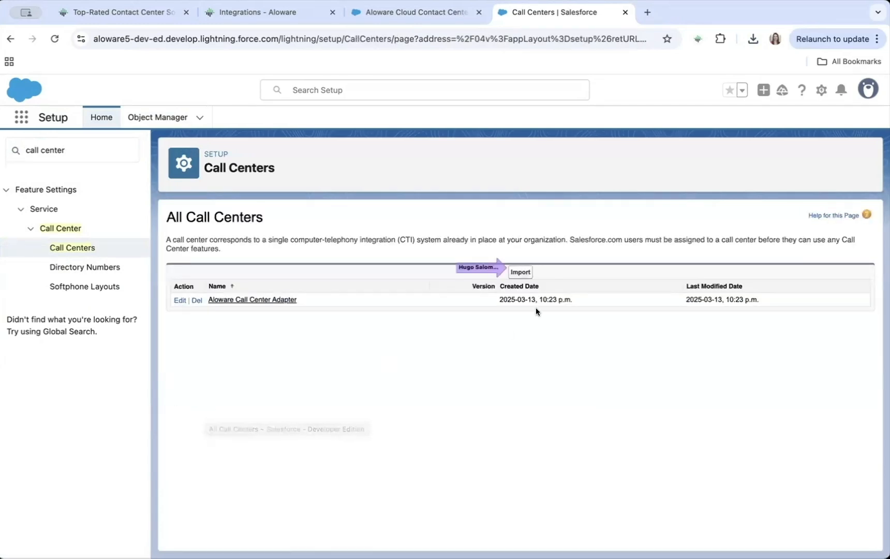
{"action": "left_click", "coordinate": [520, 272]}
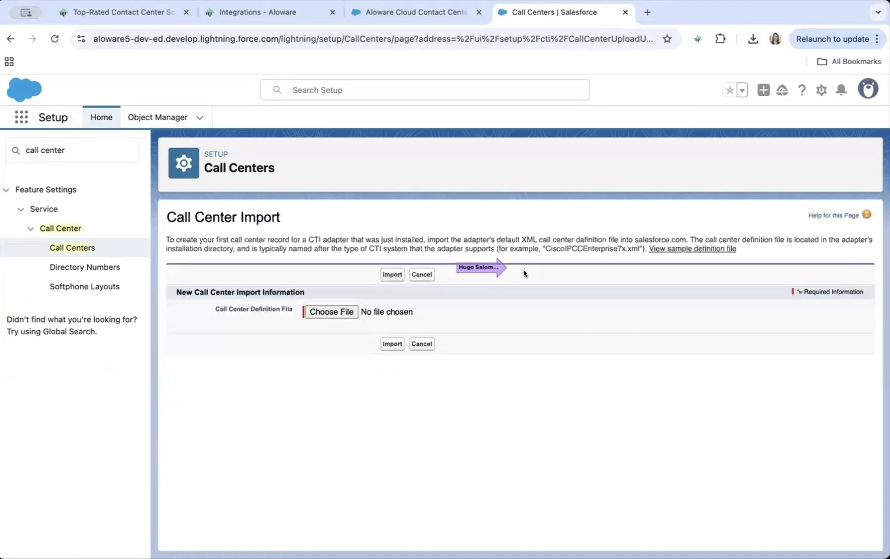
{"action": "left_click", "coordinate": [331, 311]}
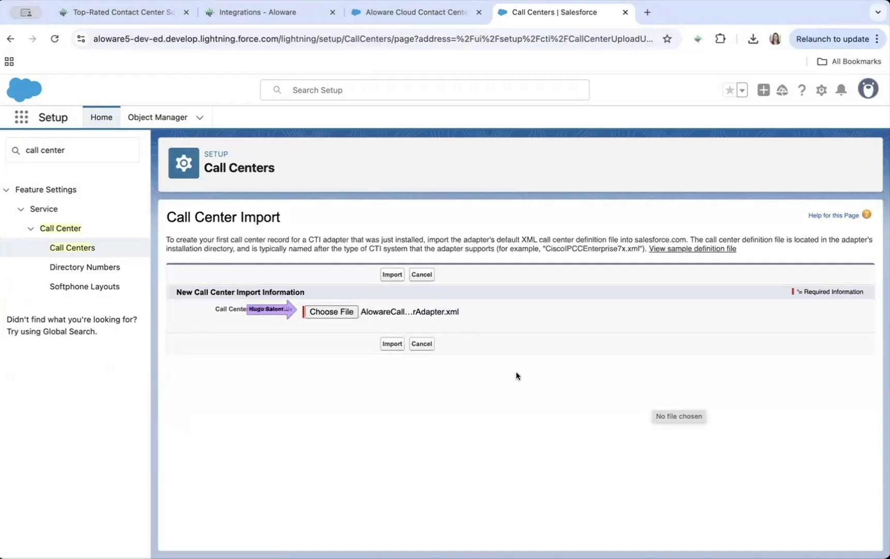
{"action": "left_click", "coordinate": [422, 344]}
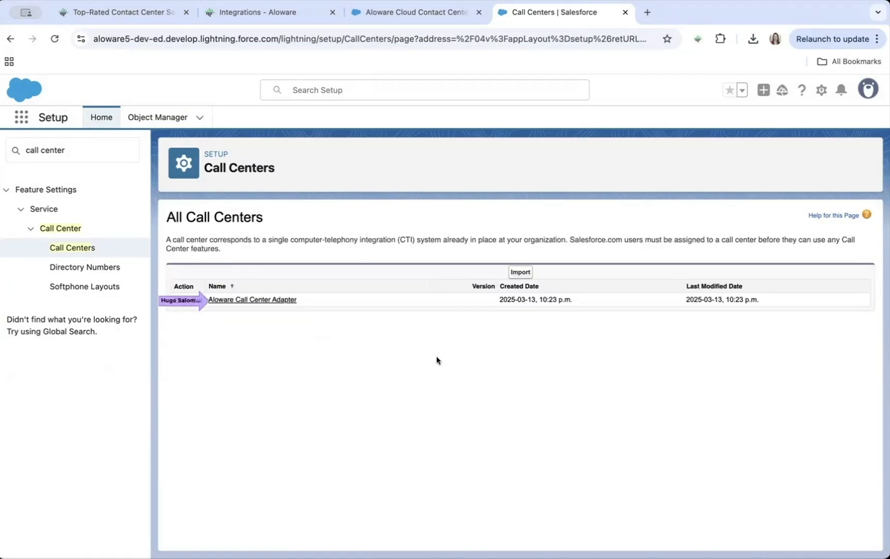
Add the Integration User to the Aloware Call Center Adapter through its call center user management
{"action": "left_click", "coordinate": [266, 298]}
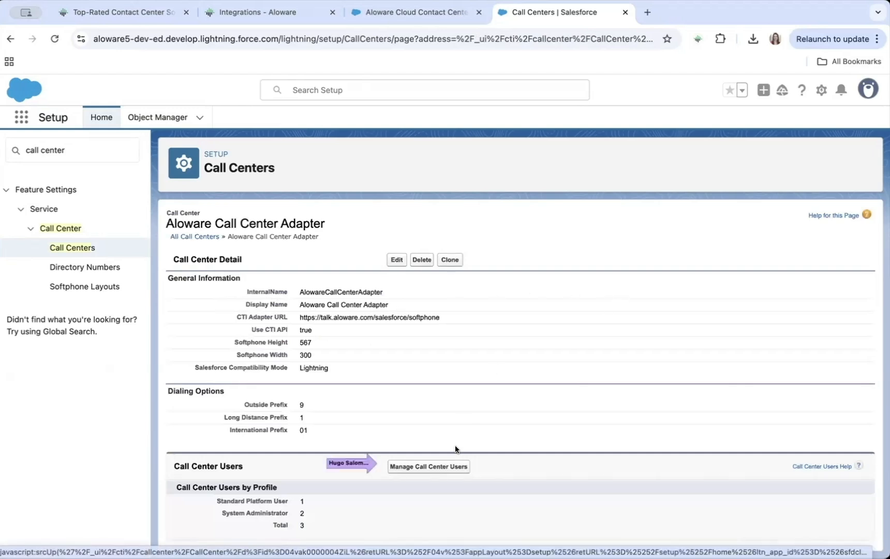
{"action": "left_click", "coordinate": [446, 465]}
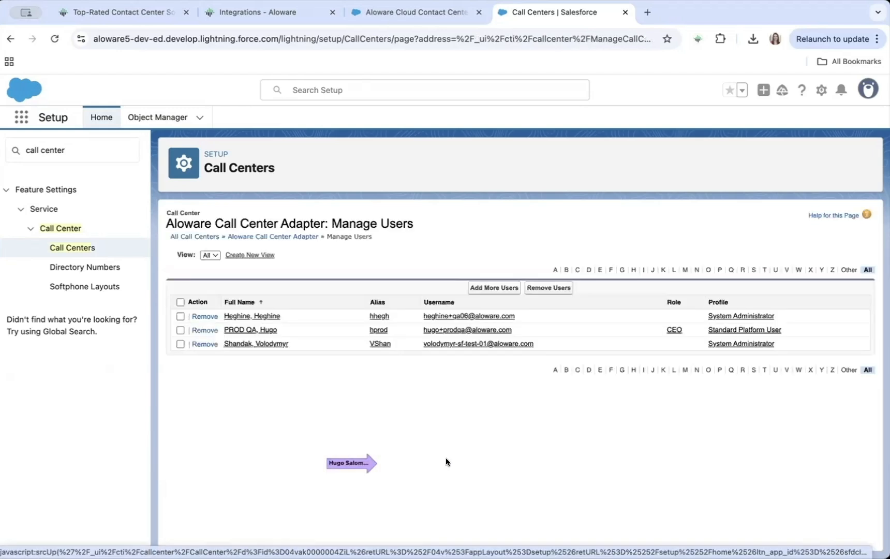
{"action": "left_click", "coordinate": [487, 288]}
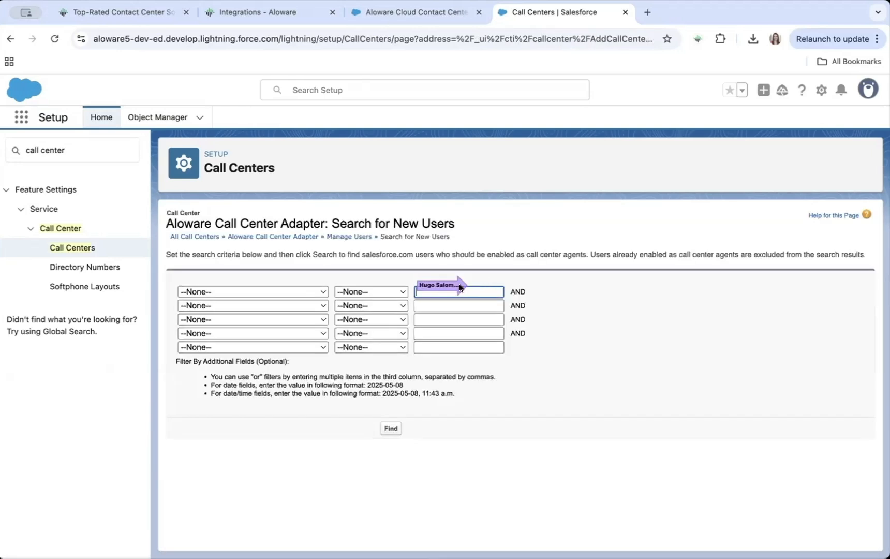
{"action": "left_click", "coordinate": [393, 427]}
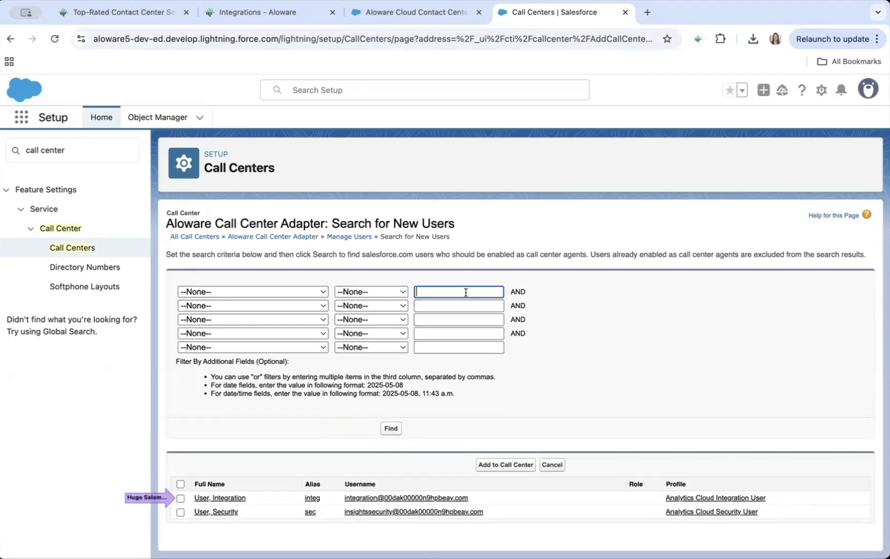
{"action": "left_click", "coordinate": [180, 498]}
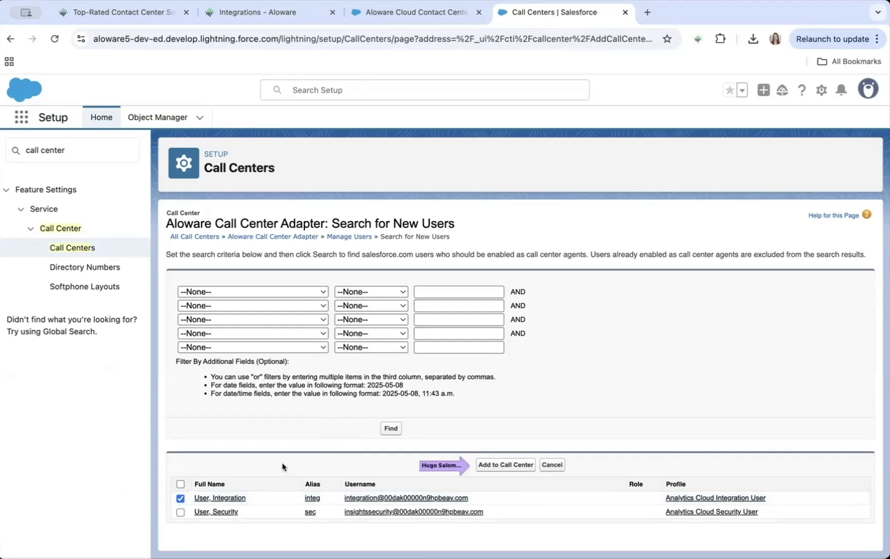
{"action": "left_click", "coordinate": [490, 465]}
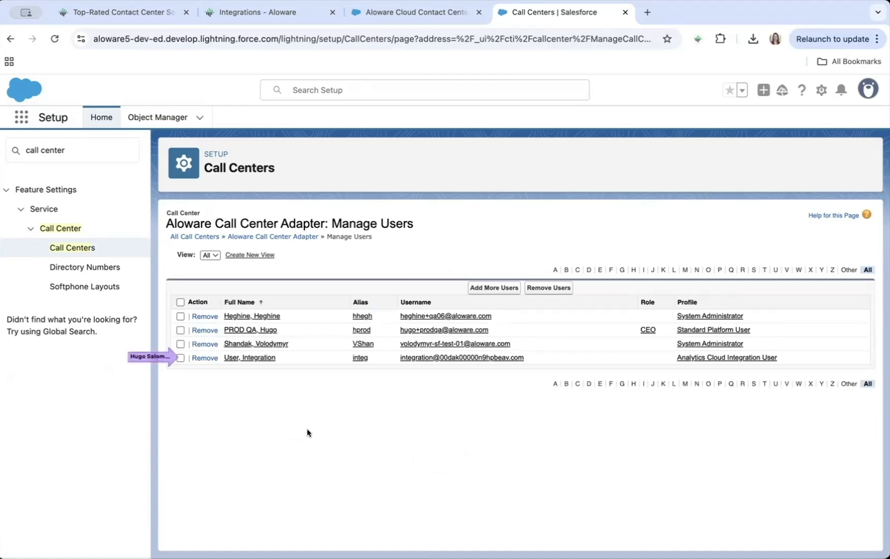
Remove the Integration User from the Aloware Call Center Adapter's users
{"action": "left_click", "coordinate": [180, 357]}
{"action": "left_click", "coordinate": [216, 358]}
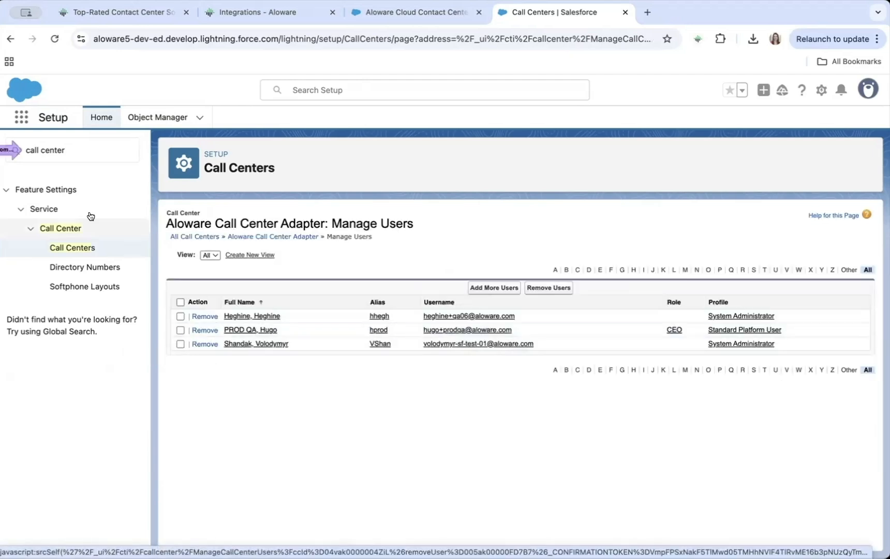
Search Setup for "app manager", open the Lightning Experience App Manager, and locate the LightningSales app
{"action": "left_click", "coordinate": [52, 155]}
{"action": "key", "text": "BackSpace"}
{"action": "key", "text": "BackSpace"}
{"action": "key", "text": "BackSpace"}
{"action": "key", "text": "BackSpace"}
{"action": "key", "text": "BackSpace"}
{"action": "key", "text": "BackSpace"}
{"action": "key", "text": "BackSpace"}
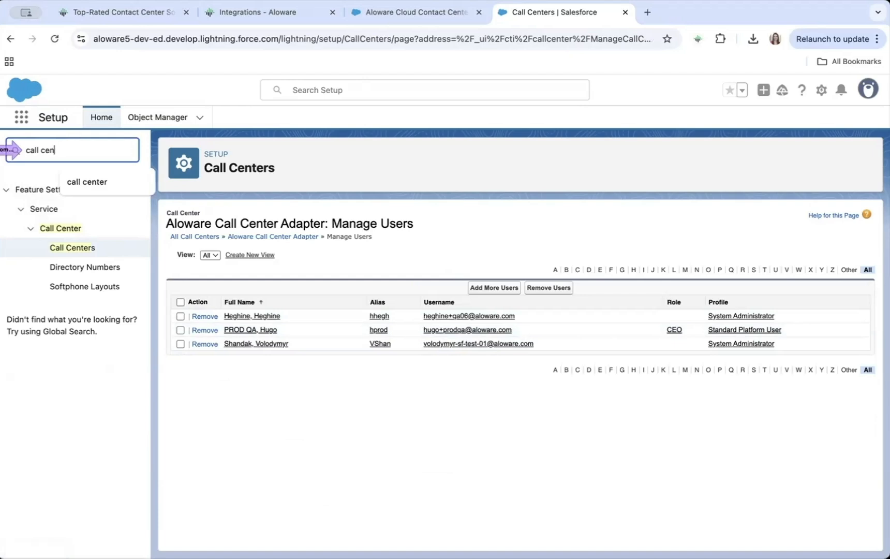
{"action": "key", "text": "BackSpace"}
{"action": "key", "text": "BackSpace"}
{"action": "key", "text": "BackSpace"}
{"action": "key", "text": "BackSpace"}
{"action": "type", "text": "app ma"}
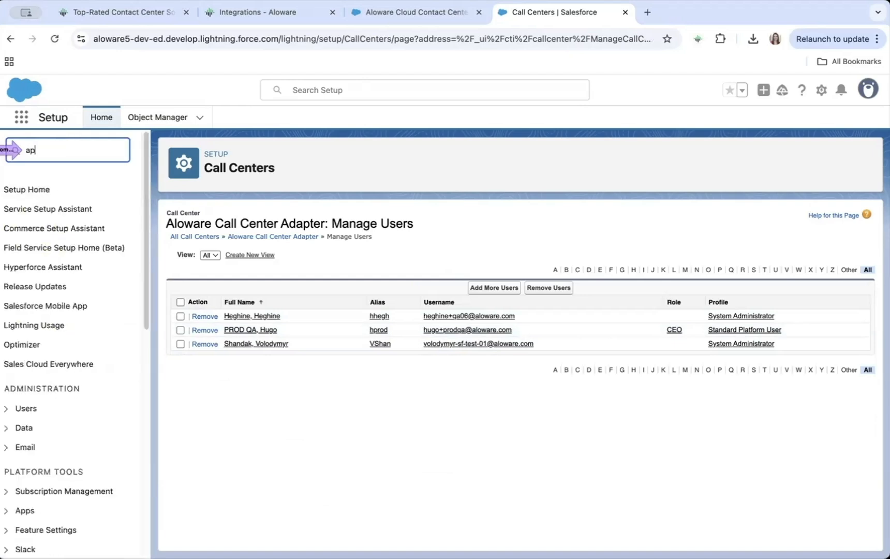
{"action": "type", "text": "nager"}
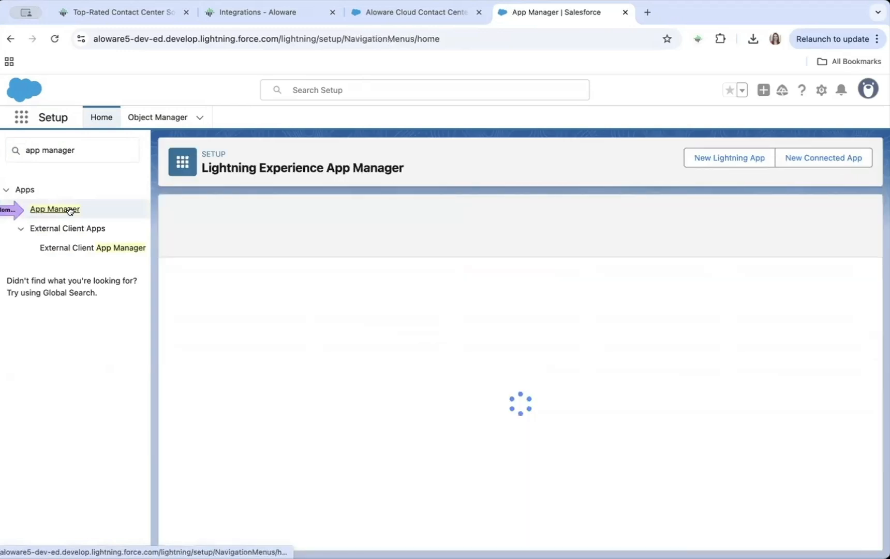
{"action": "scroll", "coordinate": [260, 434], "scroll_direction": "down", "scroll_amount": 5}
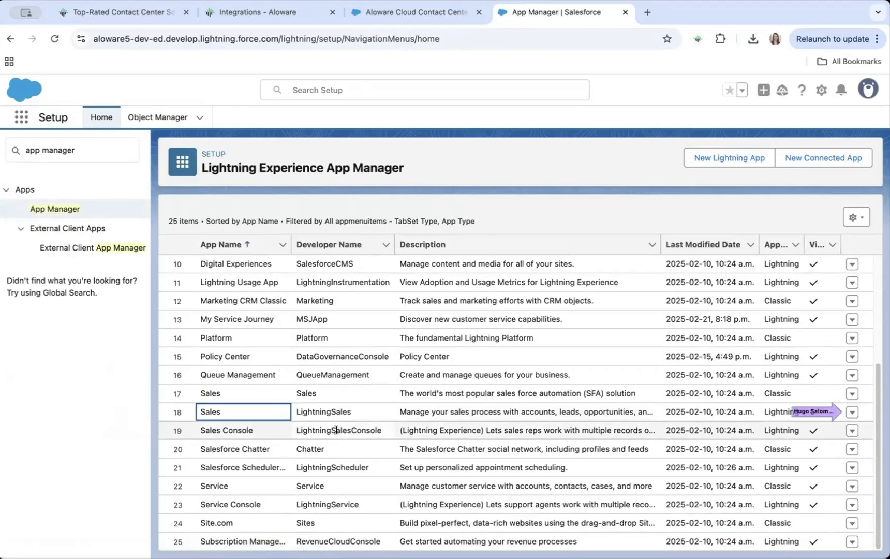
Open the LightningSales app for editing and display its desktop utility items
{"action": "left_click", "coordinate": [853, 412]}
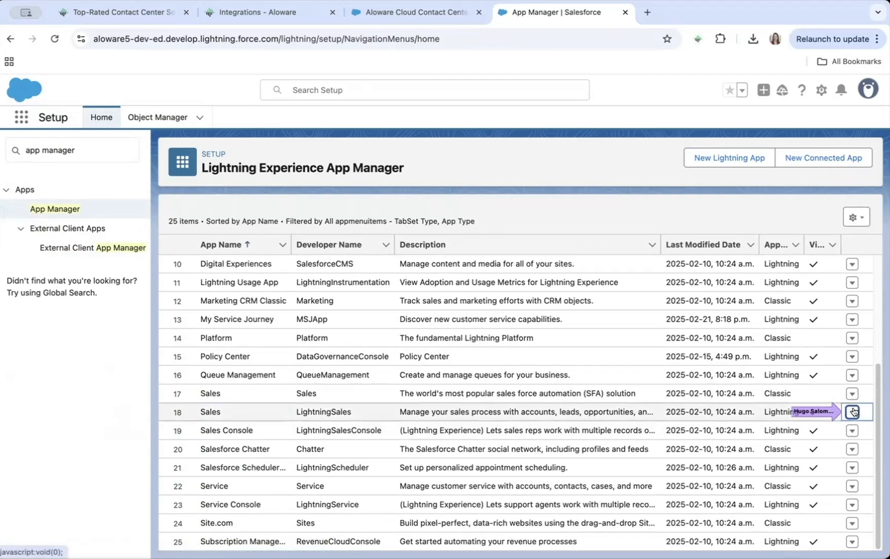
{"action": "left_click", "coordinate": [810, 433]}
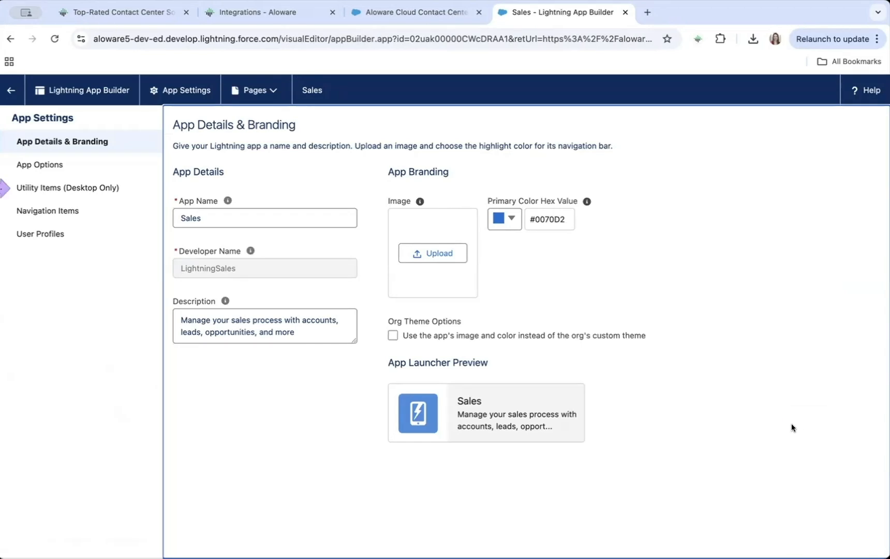
{"action": "left_click", "coordinate": [96, 189]}
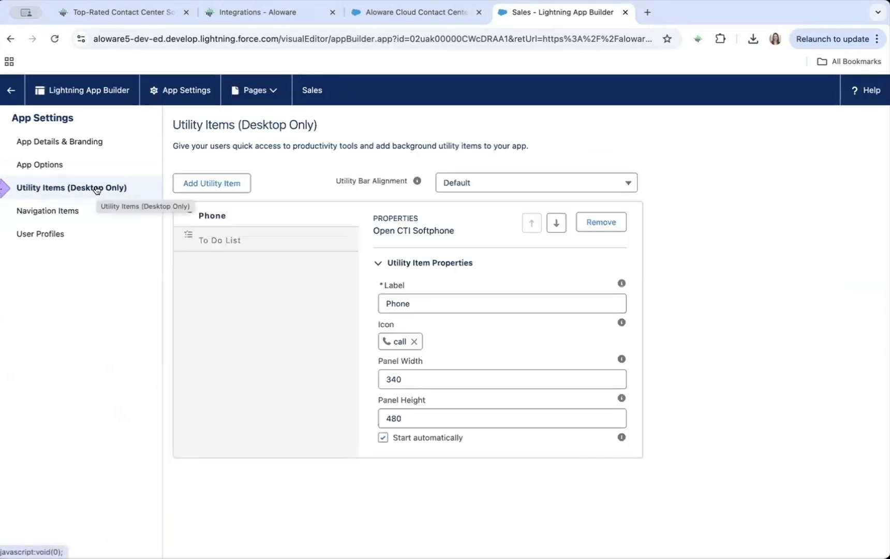
Try adding another Open CTI Softphone utility item to the Sales app, found by searching "cti", and discard the change
{"action": "left_click", "coordinate": [189, 189]}
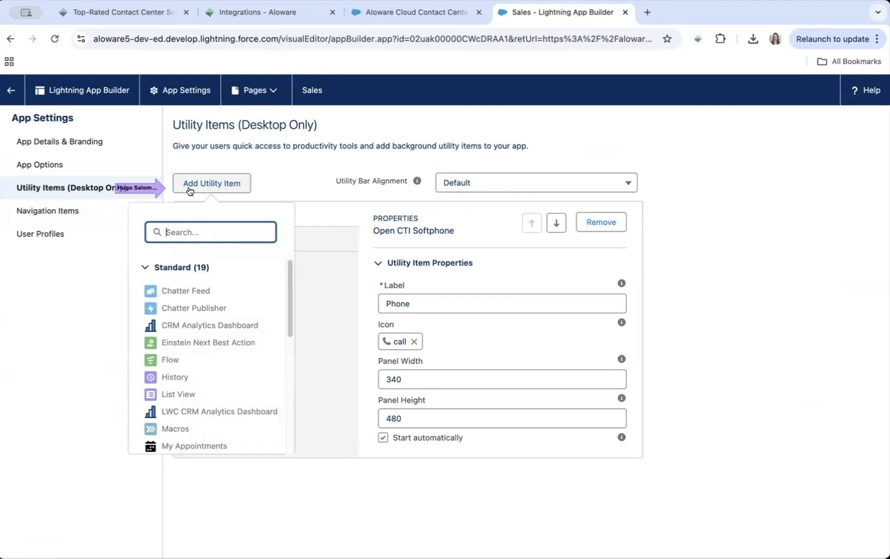
{"action": "type", "text": "cti"}
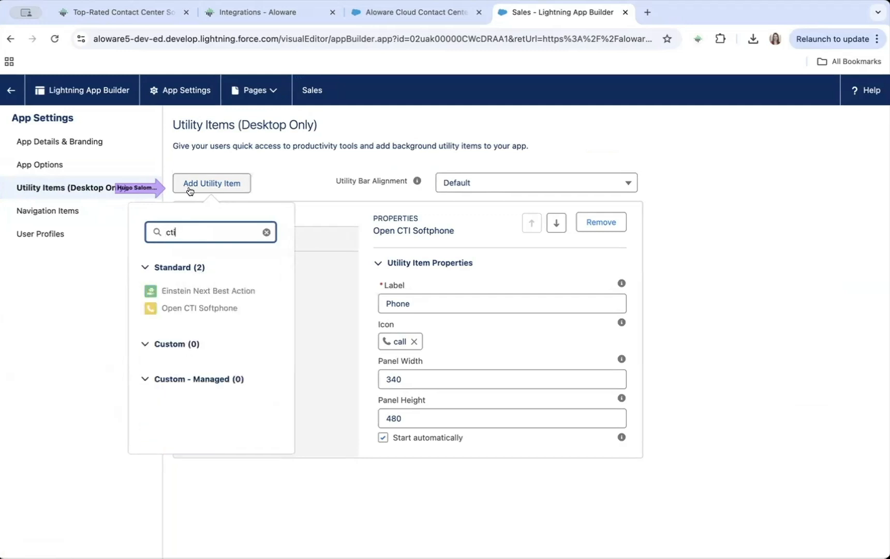
{"action": "left_click", "coordinate": [183, 305]}
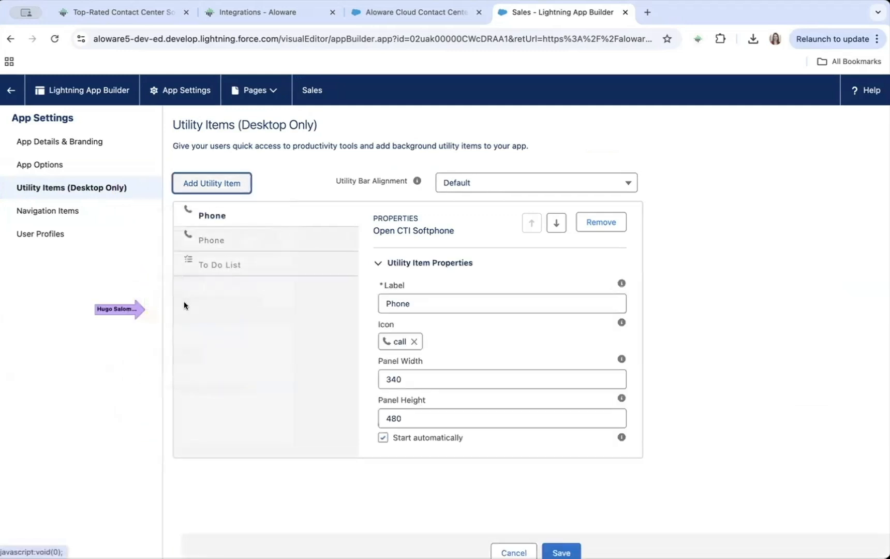
{"action": "left_click", "coordinate": [501, 538]}
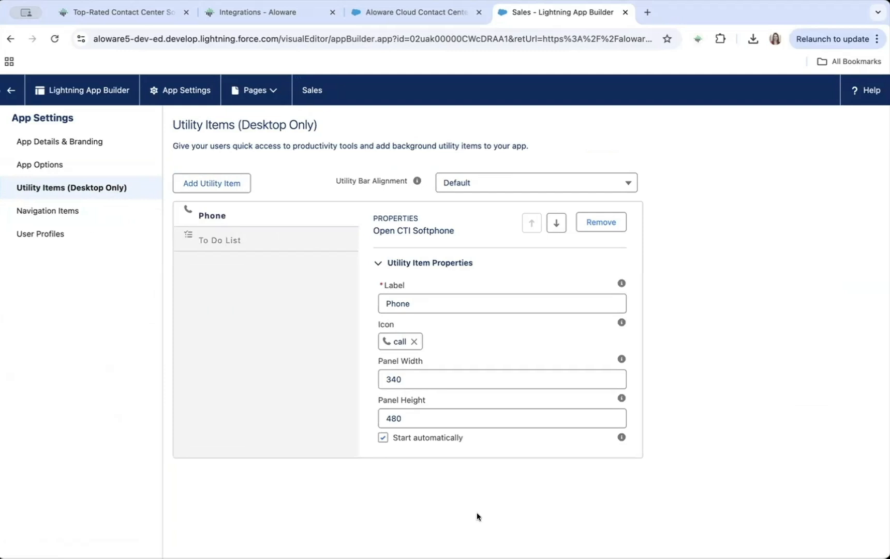
Leave the Lightning App Builder, launch the Sales app by searching for "sales", and open its Leads list
{"action": "left_click", "coordinate": [9, 90]}
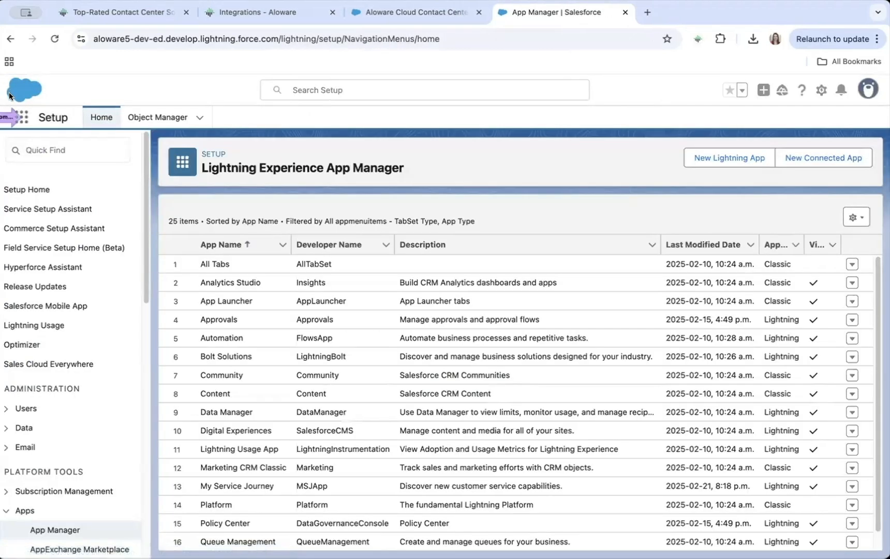
{"action": "left_click", "coordinate": [20, 119]}
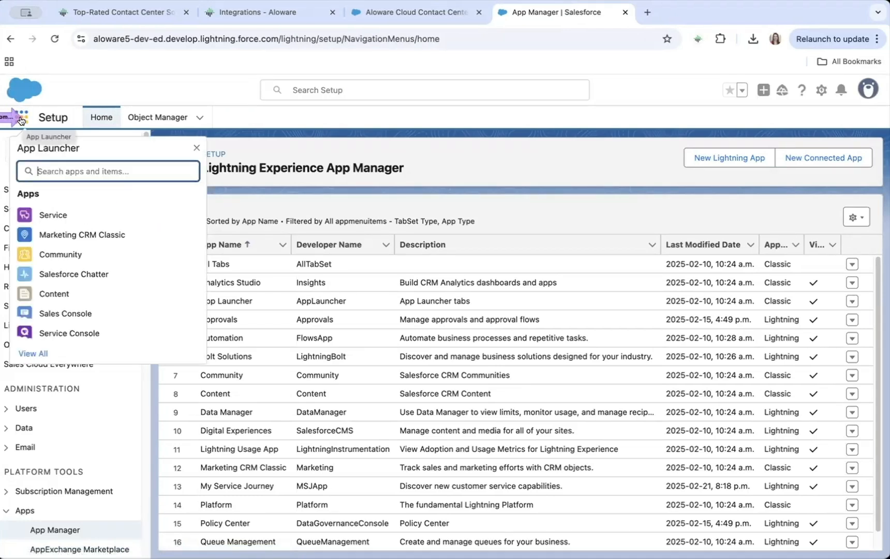
{"action": "type", "text": "sales"}
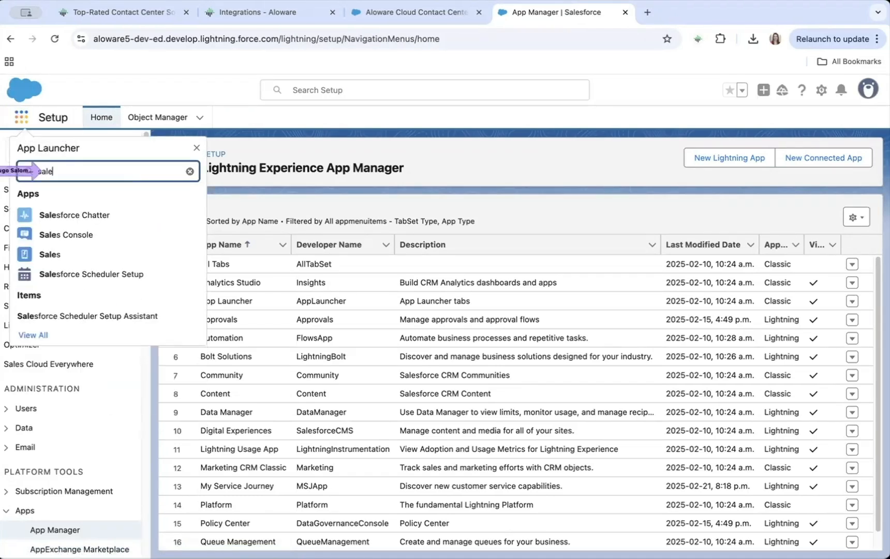
{"action": "left_click", "coordinate": [52, 253]}
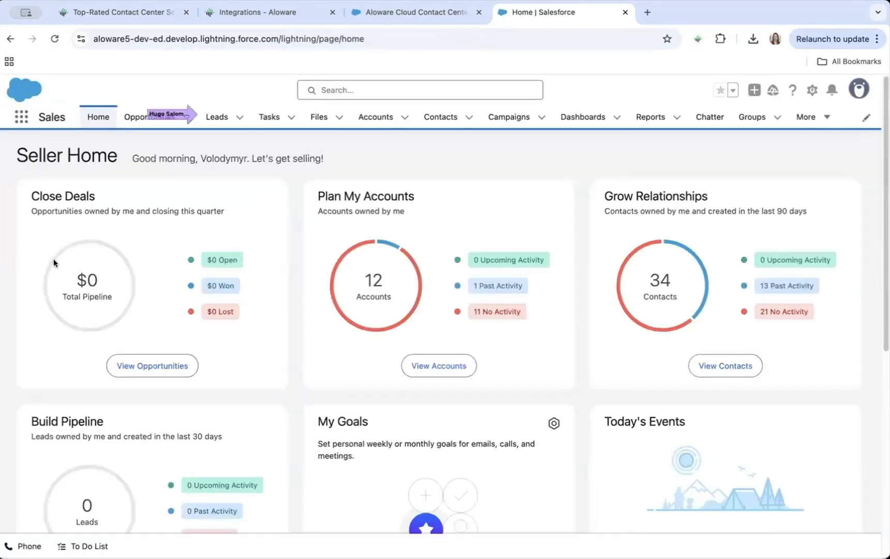
{"action": "left_click", "coordinate": [217, 118]}
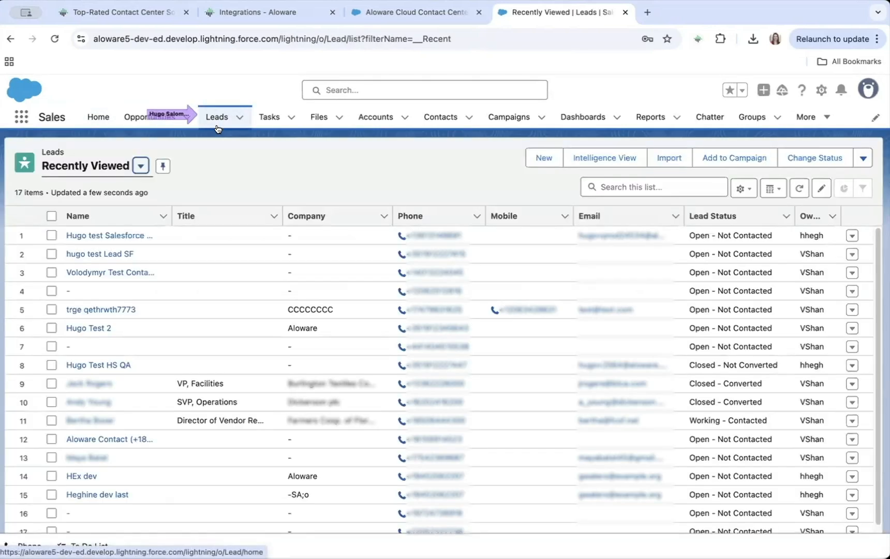
Start click-to-dial on the first lead and log in to the Aloware phone with the saved email and password, enabling Remember me
{"action": "left_click", "coordinate": [402, 236]}
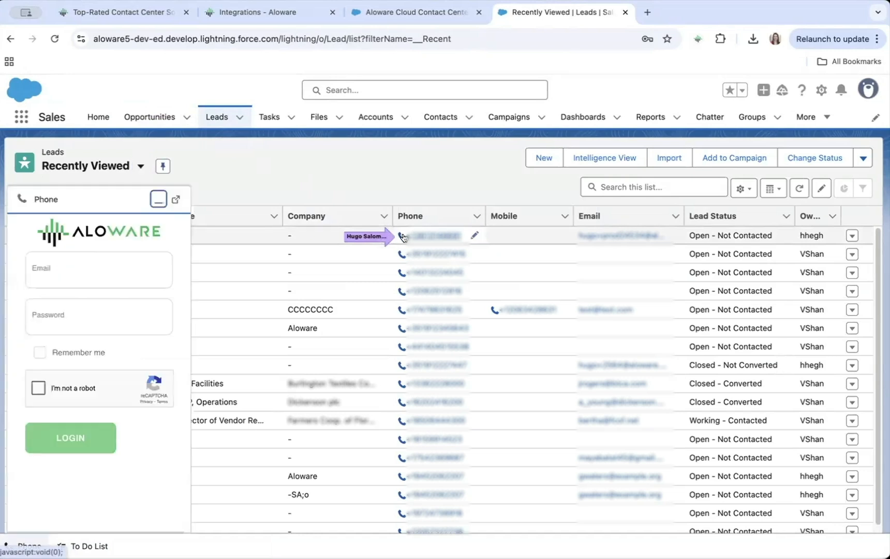
{"action": "left_click", "coordinate": [113, 260]}
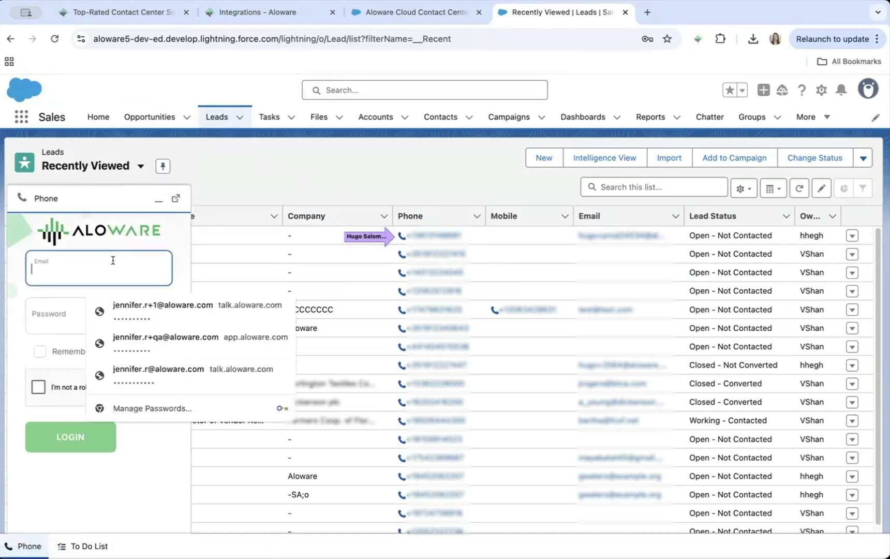
{"action": "left_click", "coordinate": [132, 334]}
{"action": "left_click", "coordinate": [38, 352]}
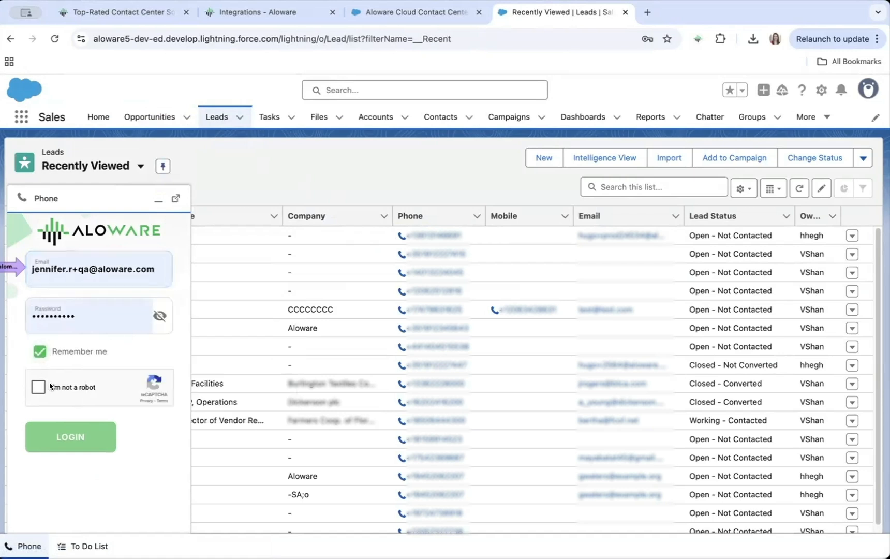
{"action": "left_click", "coordinate": [56, 432]}
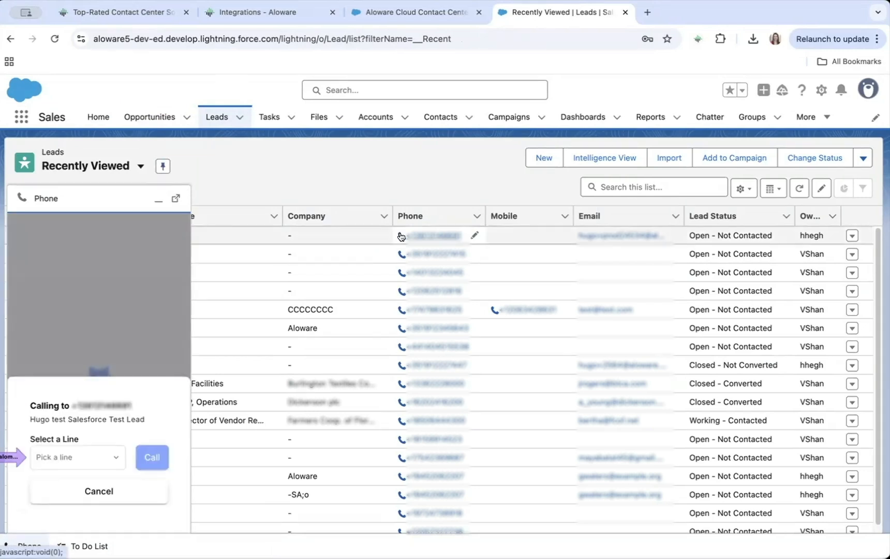
Choose the "test 2" line in the Aloware phone and place the call to the first lead
{"action": "left_click", "coordinate": [52, 457]}
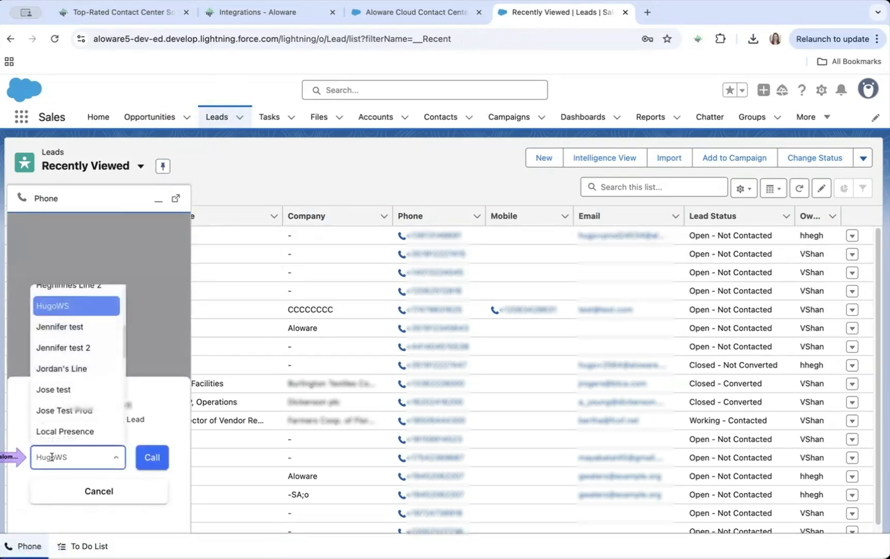
{"action": "left_click", "coordinate": [70, 347]}
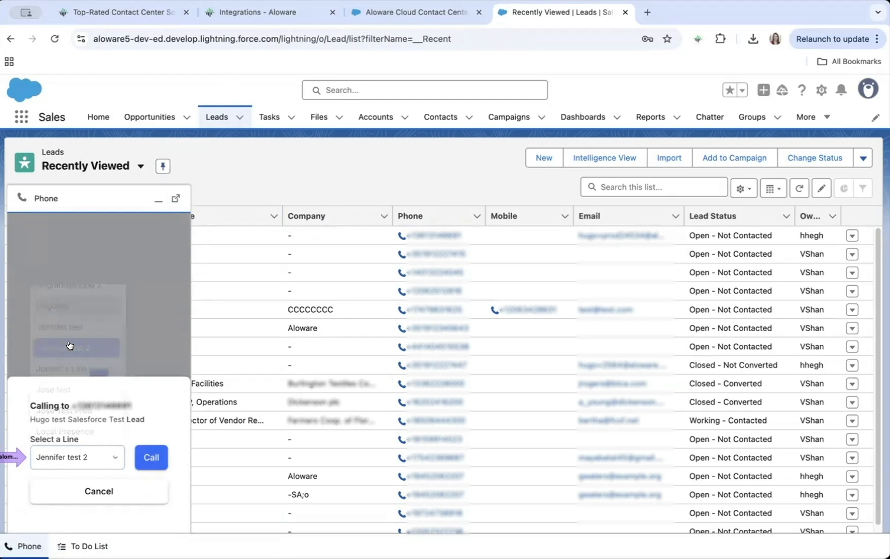
{"action": "left_click", "coordinate": [144, 457]}
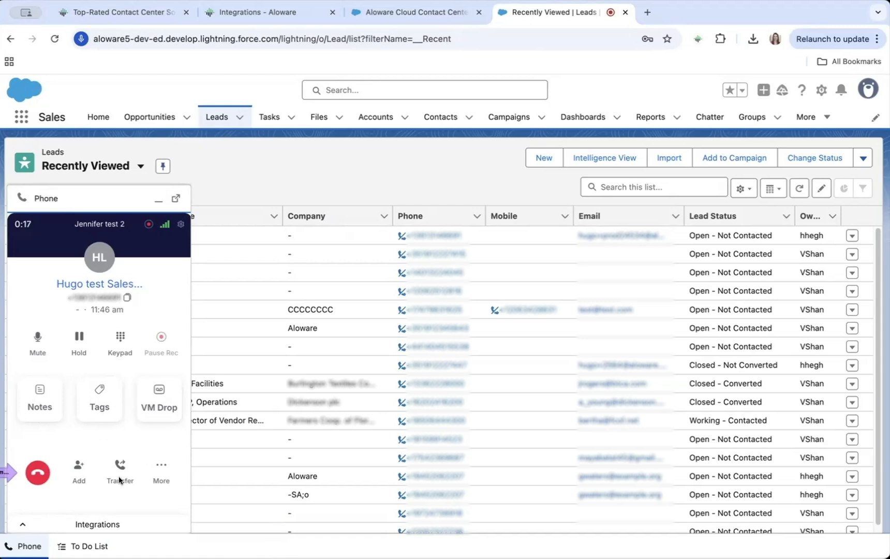
Check the additional in-call options, including Scripts, Park Call, Contact and Integrations, and end the call
{"action": "left_click", "coordinate": [168, 465]}
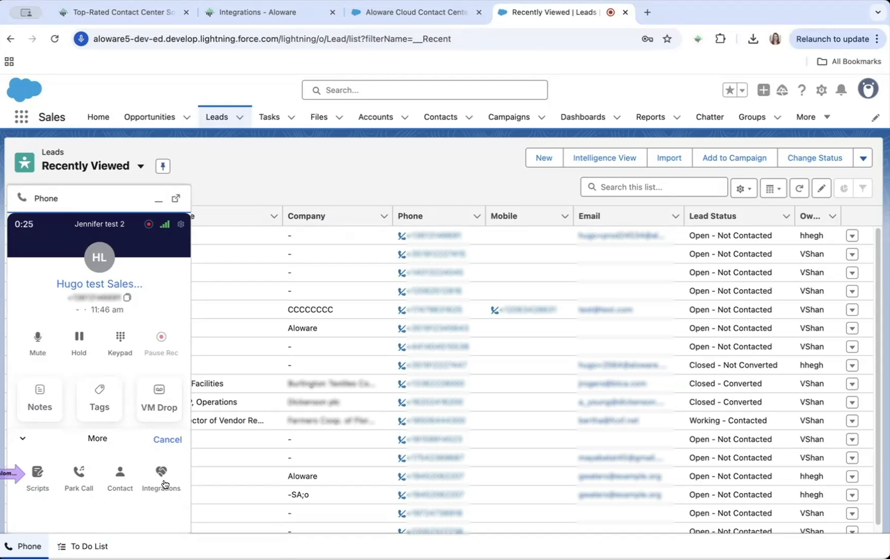
{"action": "left_click", "coordinate": [167, 441]}
{"action": "left_click", "coordinate": [43, 470]}
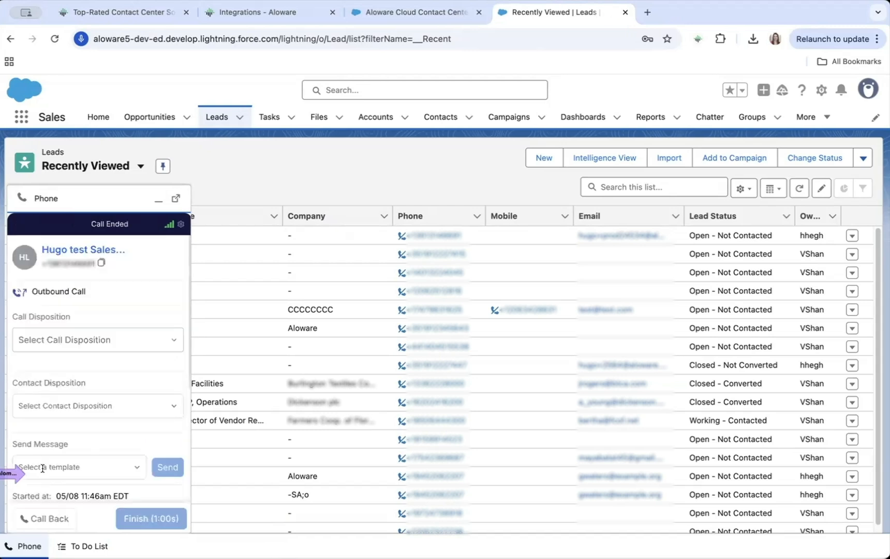
Set the ended call's Call Disposition to Answered and its Contact Disposition to Appointment scheduled
{"action": "left_click", "coordinate": [133, 338]}
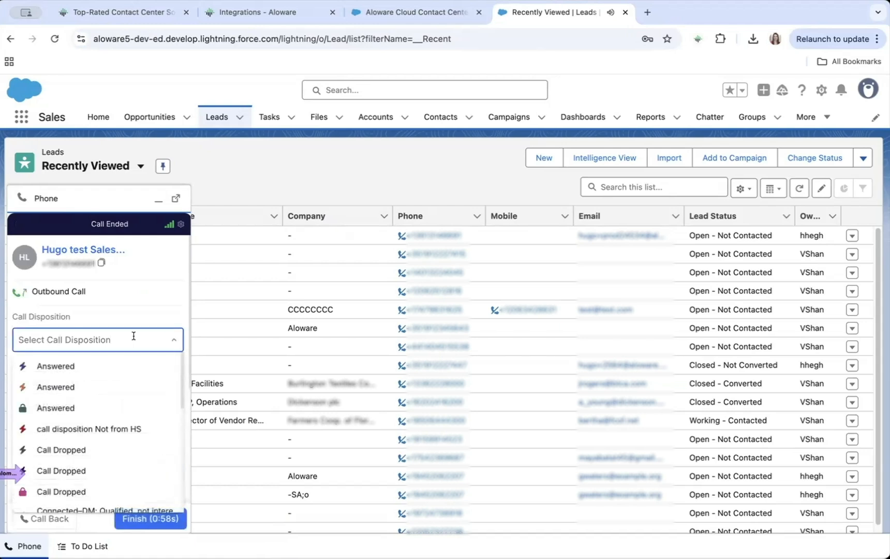
{"action": "left_click", "coordinate": [91, 363]}
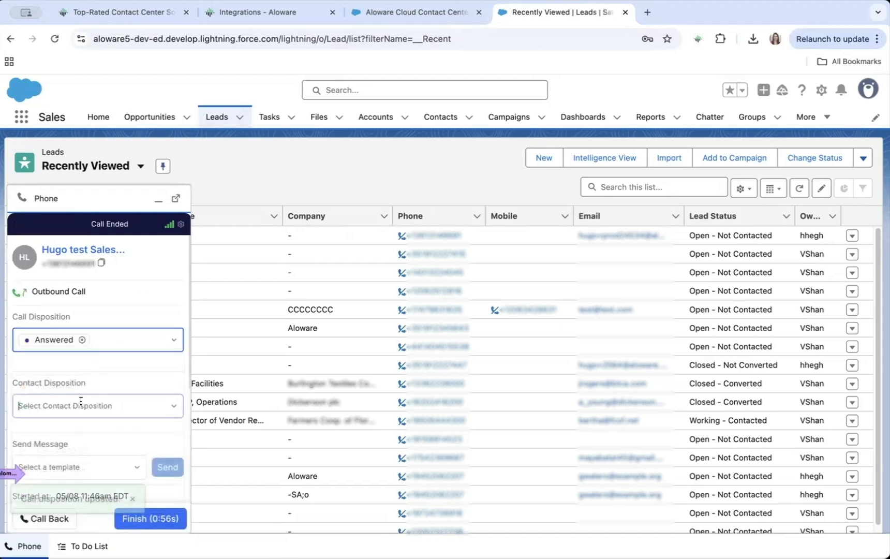
{"action": "left_click", "coordinate": [81, 400]}
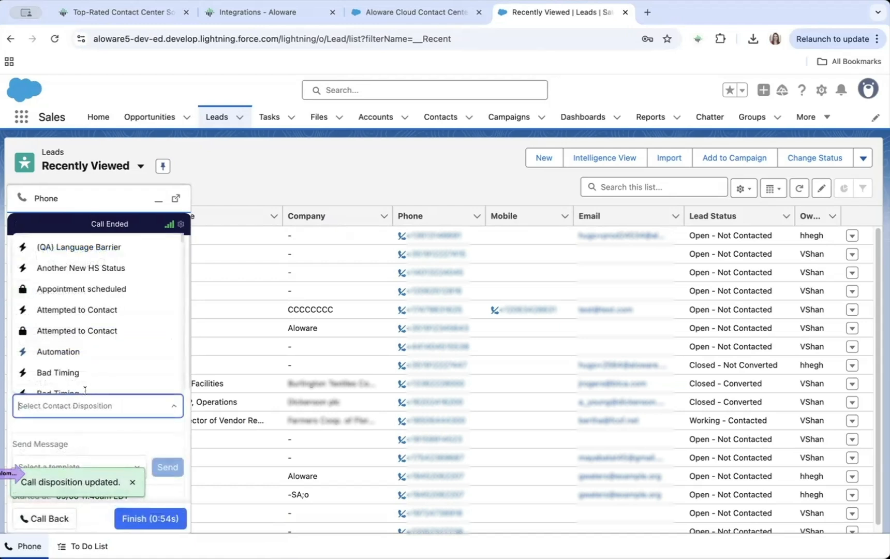
{"action": "left_click", "coordinate": [93, 289]}
Select the Outreach 1 message template in the call wrap-up form and go through the remaining call details
{"action": "scroll", "coordinate": [92, 331], "scroll_direction": "down", "scroll_amount": 5}
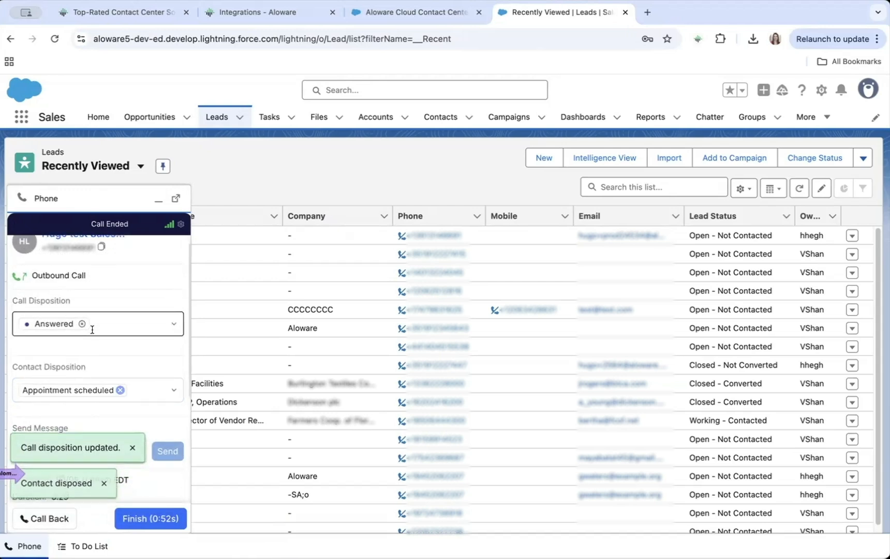
{"action": "left_click", "coordinate": [90, 339]}
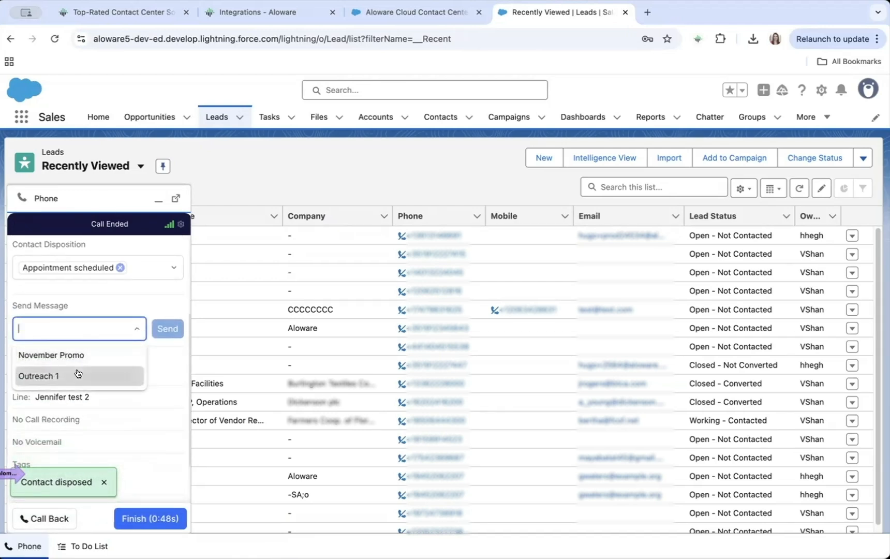
{"action": "left_click", "coordinate": [78, 371]}
{"action": "scroll", "coordinate": [99, 359], "scroll_direction": "down", "scroll_amount": 2}
{"action": "left_click", "coordinate": [76, 455]}
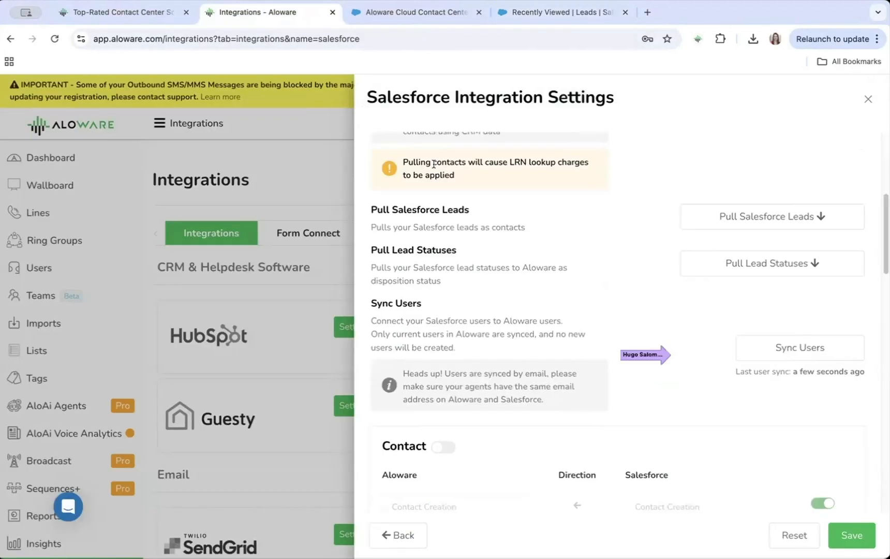
Examine the pull options, user sync, Contact and Lead sync directions, and default property mapping in Aloware's Salesforce Integration Settings
{"action": "scroll", "coordinate": [446, 176], "scroll_direction": "up", "scroll_amount": 1}
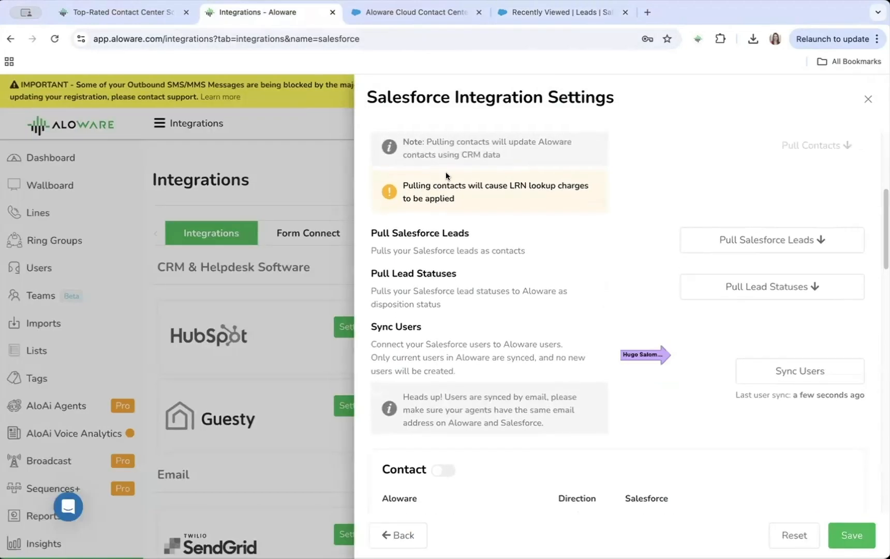
{"action": "left_click", "coordinate": [769, 364]}
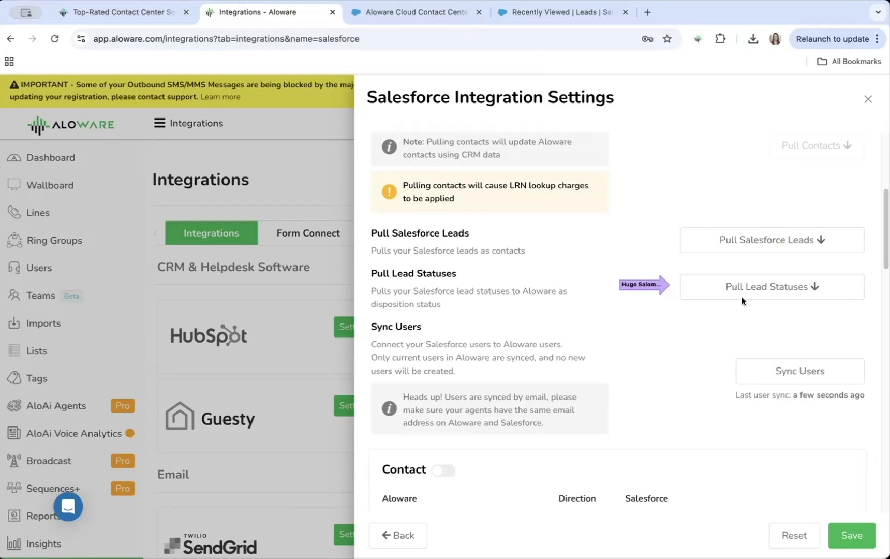
{"action": "scroll", "coordinate": [742, 300], "scroll_direction": "down", "scroll_amount": 5}
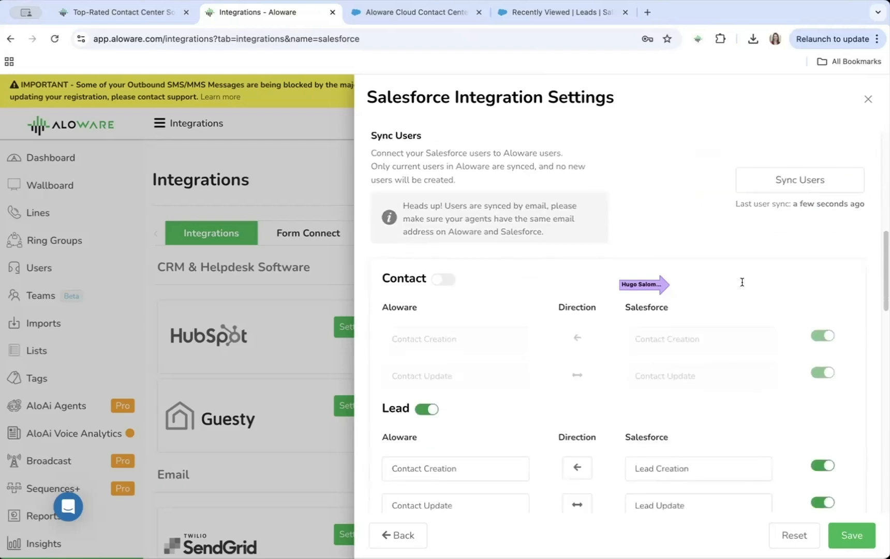
{"action": "scroll", "coordinate": [741, 284], "scroll_direction": "down", "scroll_amount": 2}
{"action": "scroll", "coordinate": [742, 284], "scroll_direction": "down", "scroll_amount": 8}
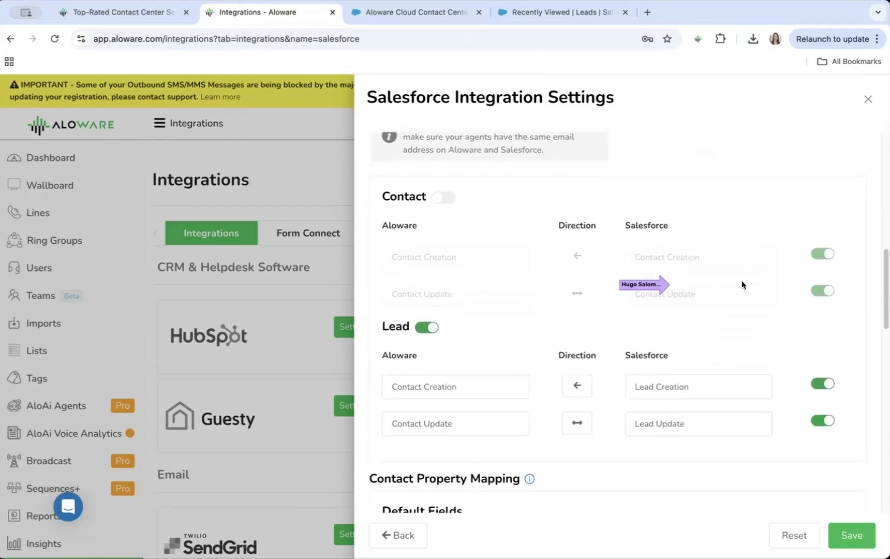
{"action": "scroll", "coordinate": [741, 284], "scroll_direction": "down", "scroll_amount": 2}
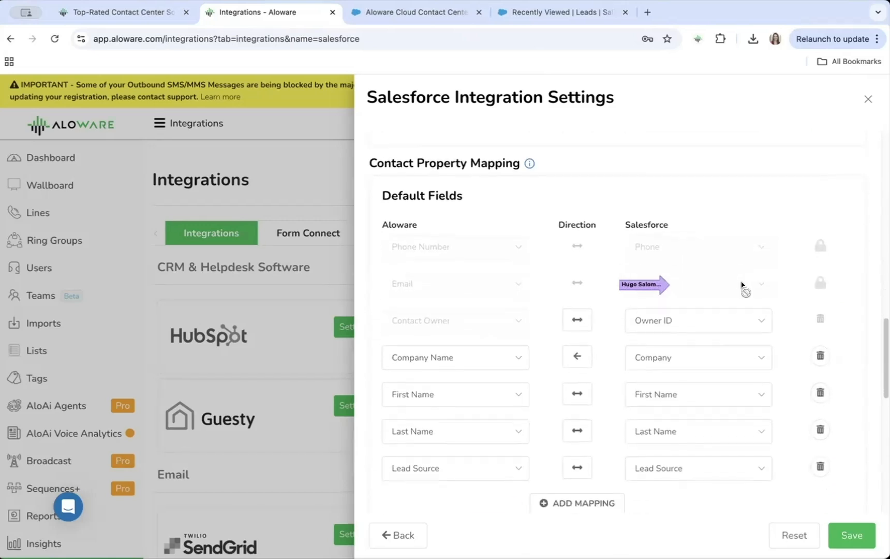
{"action": "scroll", "coordinate": [743, 287], "scroll_direction": "down", "scroll_amount": 1}
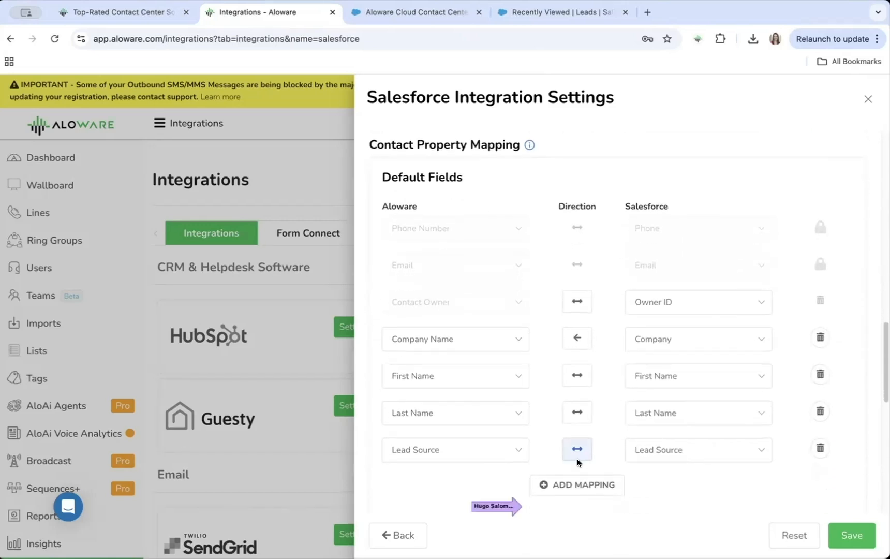
Add a mapping to the default fields of Contact Property Mapping with Contact Disposition Status as the Aloware field
{"action": "left_click", "coordinate": [573, 486]}
{"action": "scroll", "coordinate": [516, 328], "scroll_direction": "down", "scroll_amount": 5}
{"action": "left_click", "coordinate": [514, 313]}
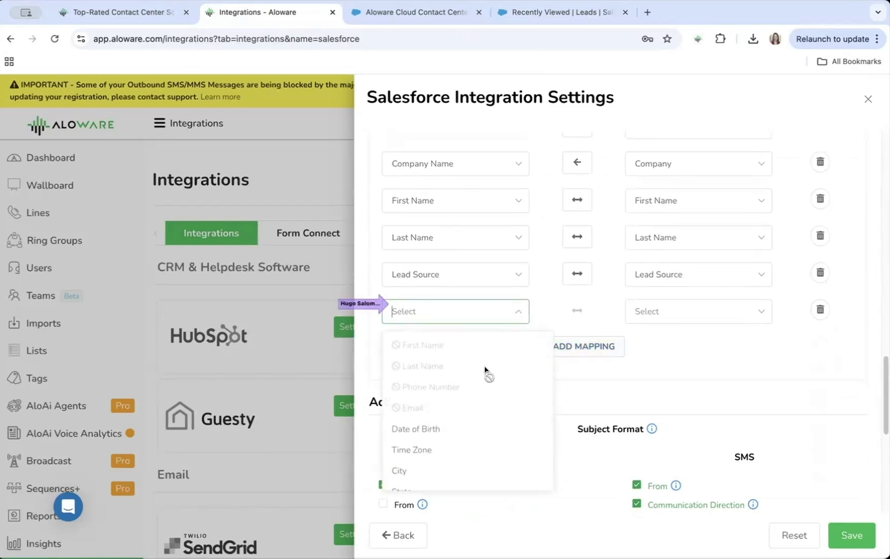
{"action": "scroll", "coordinate": [469, 396], "scroll_direction": "down", "scroll_amount": 3}
{"action": "scroll", "coordinate": [471, 396], "scroll_direction": "down", "scroll_amount": 3}
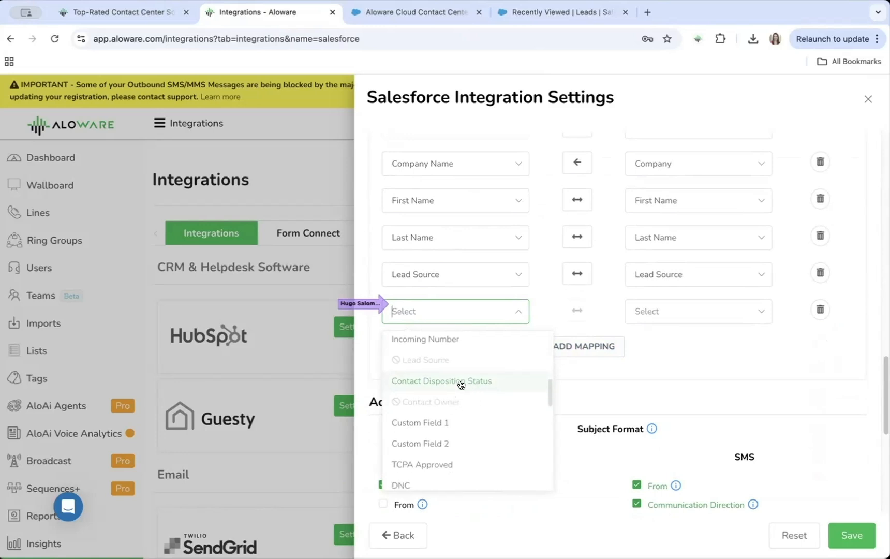
{"action": "left_click", "coordinate": [461, 382]}
Map Contact Disposition Status to the Salesforce field Status (Contact Information)
{"action": "left_click", "coordinate": [687, 311]}
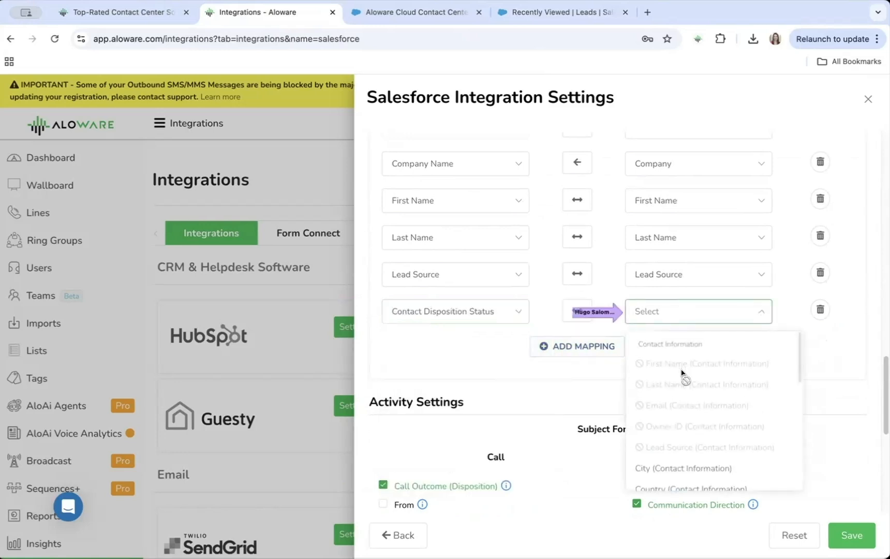
{"action": "scroll", "coordinate": [681, 373], "scroll_direction": "down", "scroll_amount": 3}
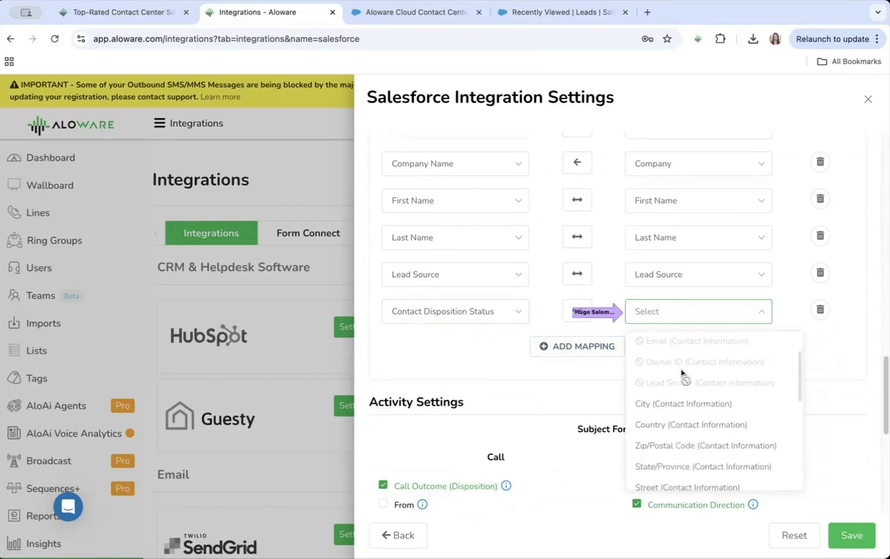
{"action": "scroll", "coordinate": [681, 373], "scroll_direction": "down", "scroll_amount": 5}
{"action": "scroll", "coordinate": [681, 373], "scroll_direction": "up", "scroll_amount": 7}
{"action": "scroll", "coordinate": [681, 373], "scroll_direction": "up", "scroll_amount": 1}
{"action": "scroll", "coordinate": [680, 373], "scroll_direction": "down", "scroll_amount": 5}
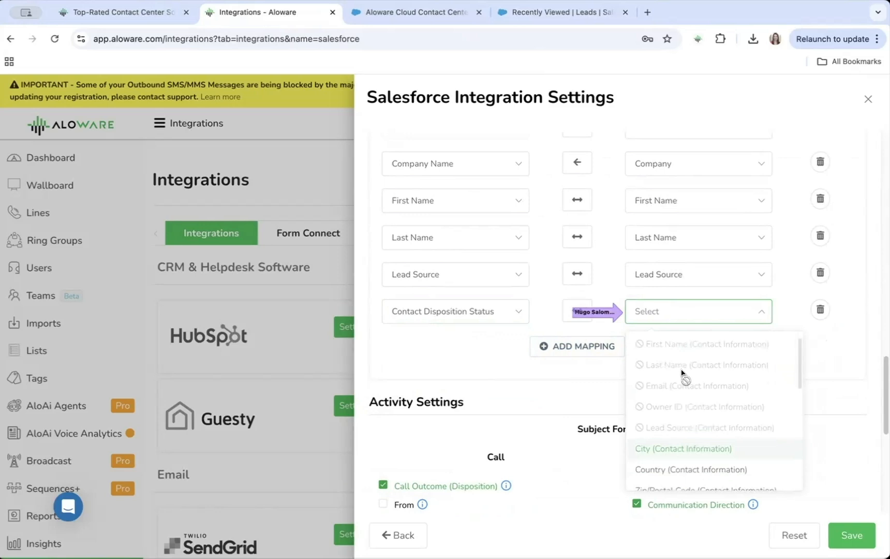
{"action": "scroll", "coordinate": [682, 373], "scroll_direction": "down", "scroll_amount": 2}
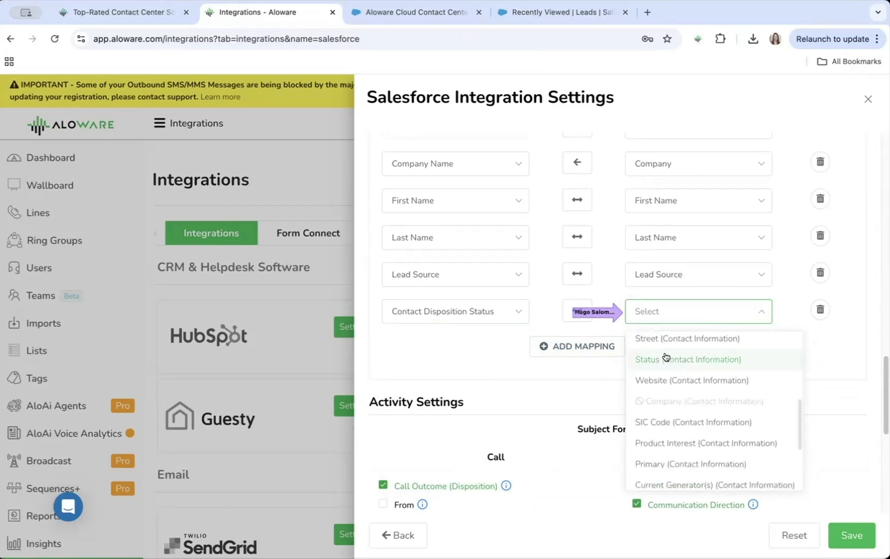
{"action": "scroll", "coordinate": [666, 357], "scroll_direction": "up", "scroll_amount": 1}
{"action": "type", "text": "stat"}
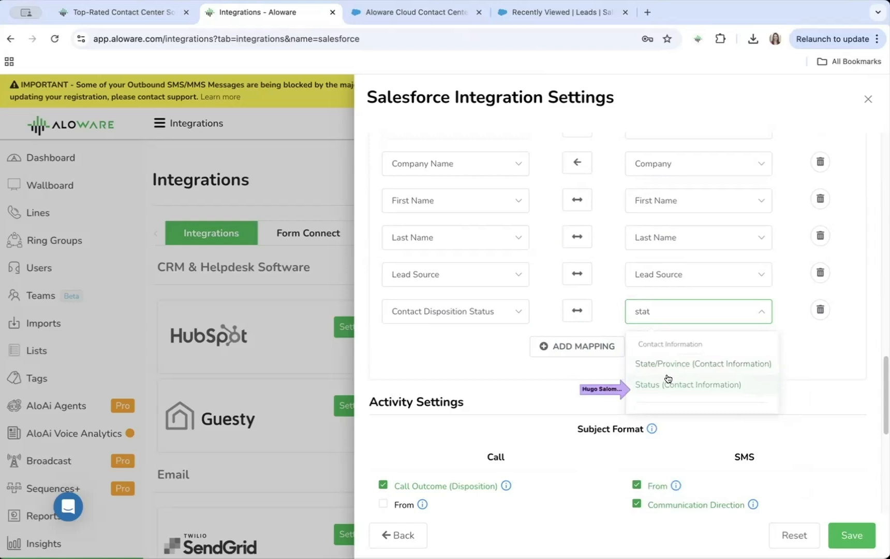
{"action": "left_click", "coordinate": [666, 385]}
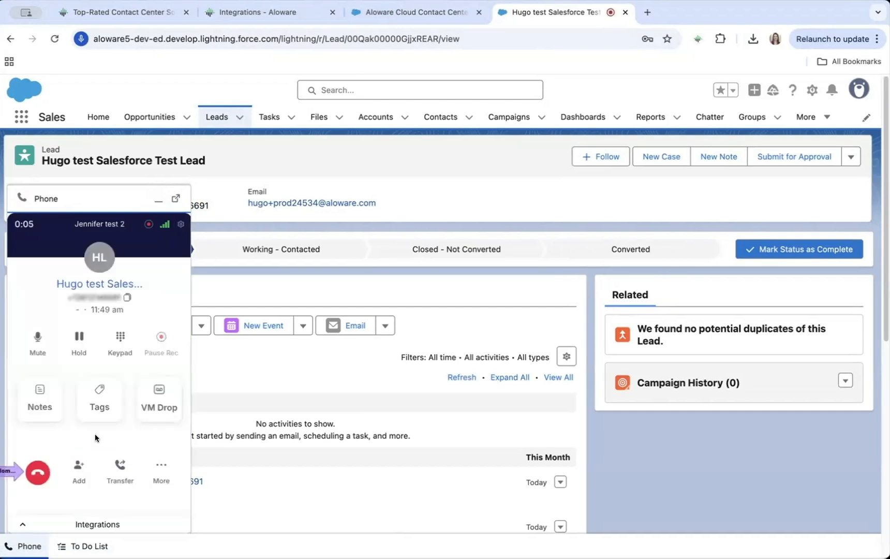
End the active call to the test lead and finish its wrap-up with the Contact Disposition set to Closed - Not Converted
{"action": "left_click", "coordinate": [45, 465]}
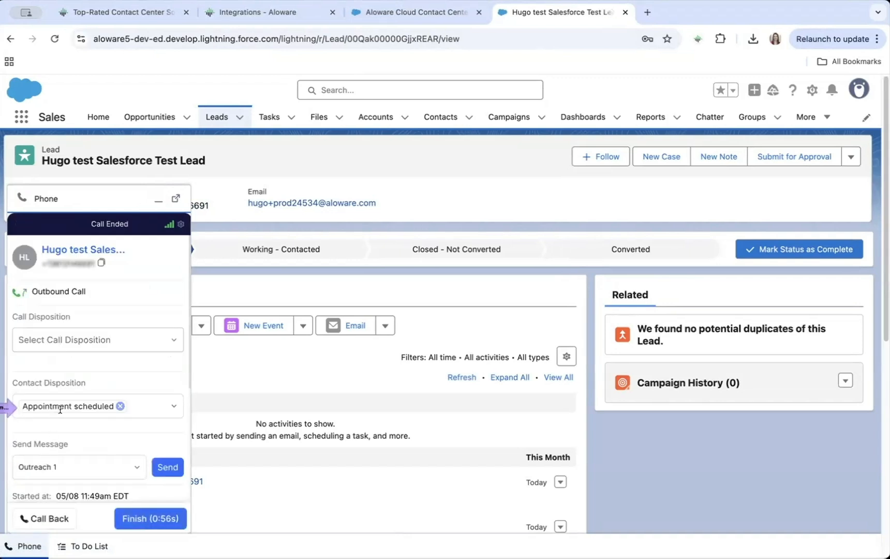
{"action": "left_click", "coordinate": [122, 405]}
{"action": "left_click", "coordinate": [119, 404]}
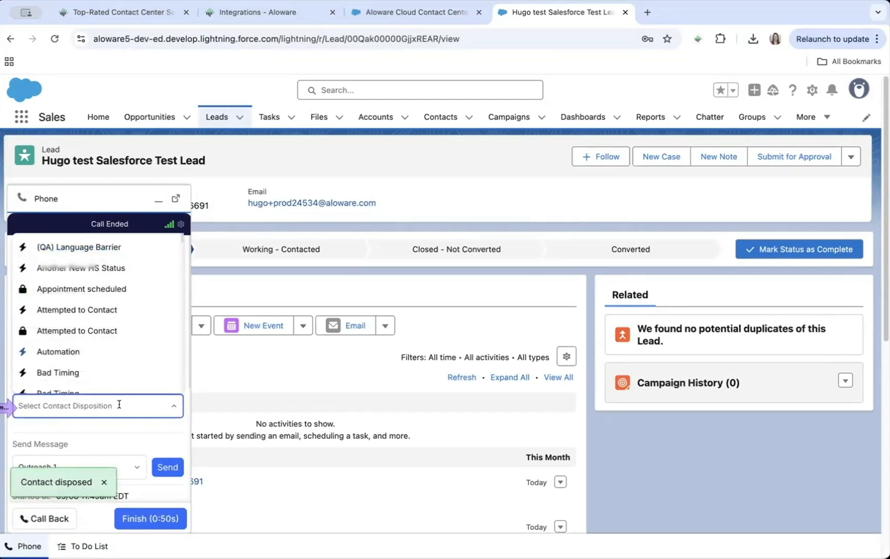
{"action": "left_click", "coordinate": [86, 270]}
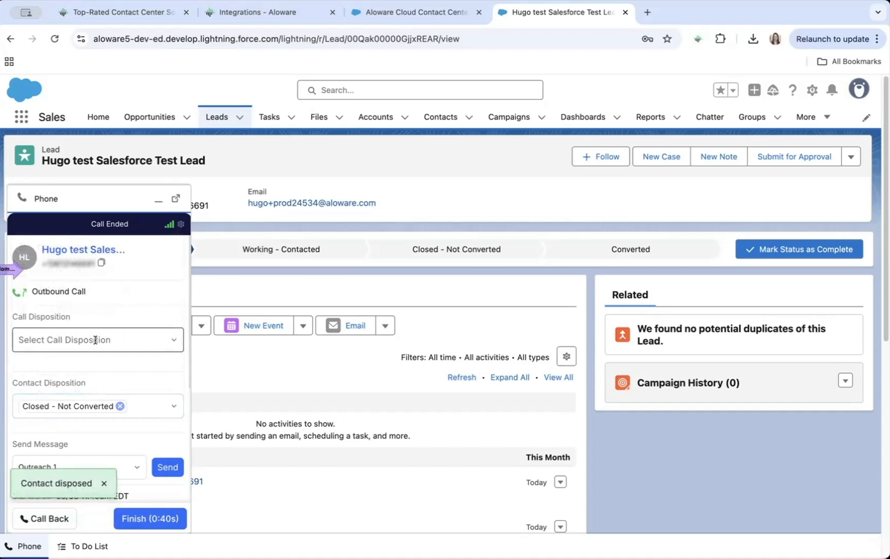
{"action": "left_click", "coordinate": [140, 520]}
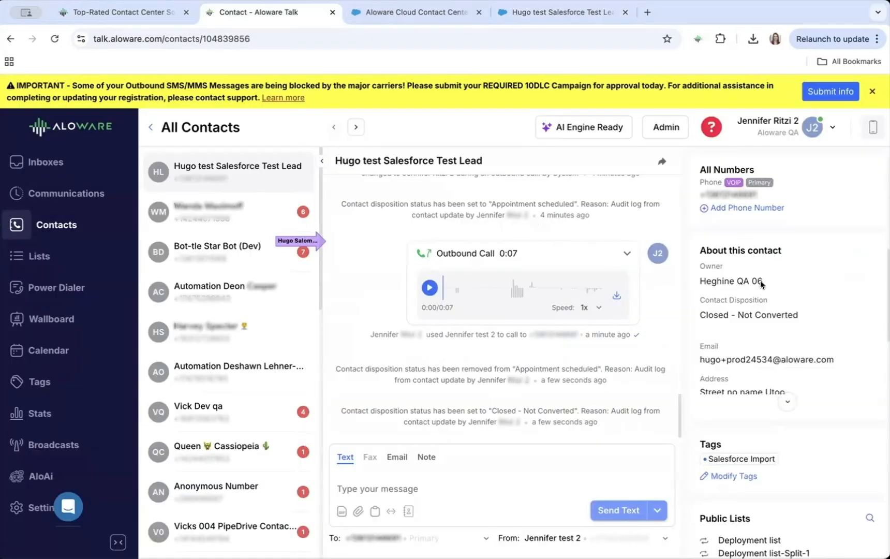
Check the test lead's Contact Disposition and Salesforce Leads integration details in its Aloware Talk contact record
{"action": "scroll", "coordinate": [761, 283], "scroll_direction": "down", "scroll_amount": 1}
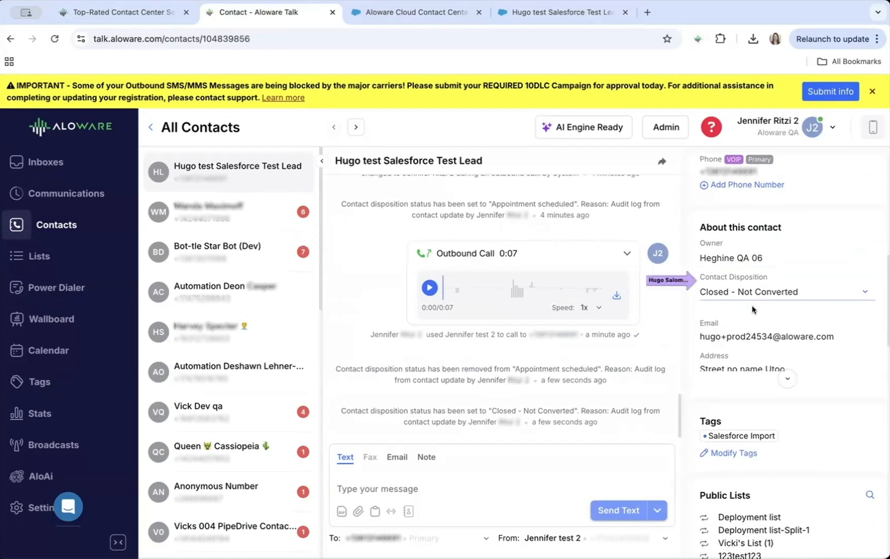
{"action": "left_click_drag", "start_coordinate": [694, 269], "coordinate": [797, 293]}
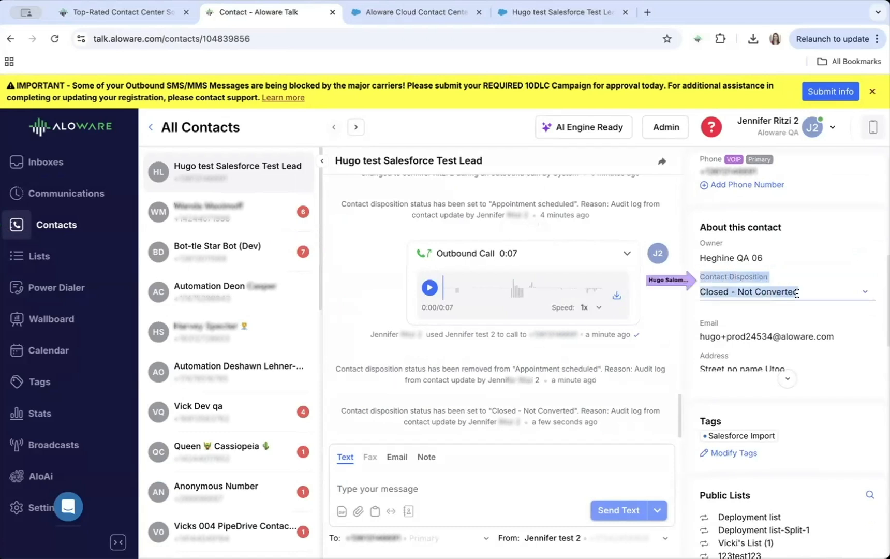
{"action": "left_click", "coordinate": [761, 306]}
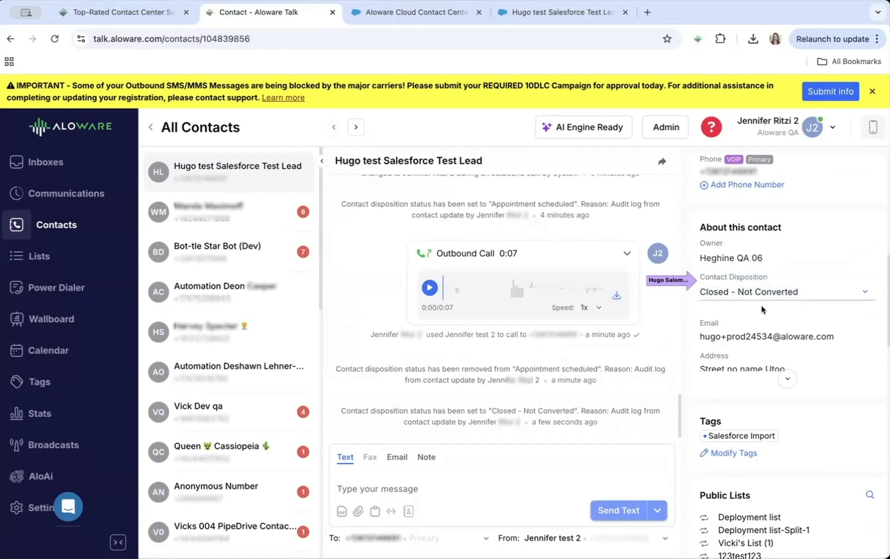
{"action": "scroll", "coordinate": [761, 307], "scroll_direction": "down", "scroll_amount": 3}
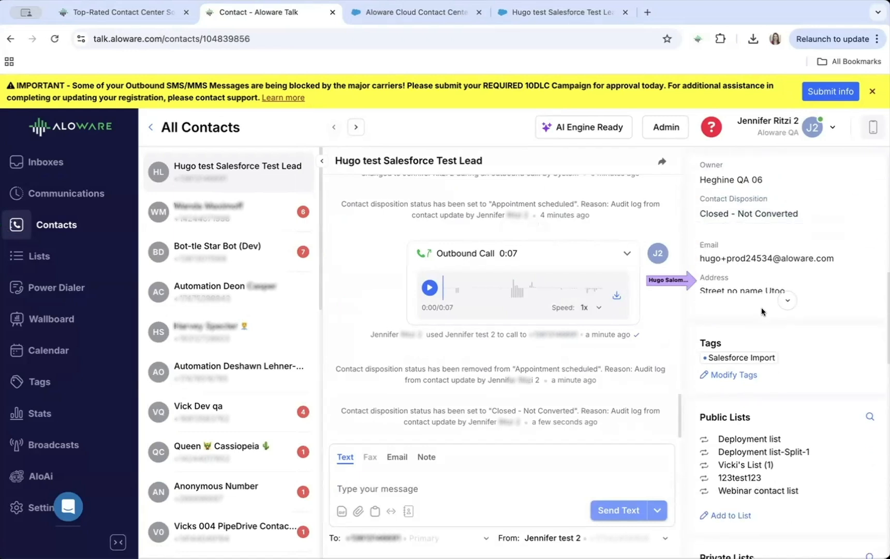
{"action": "scroll", "coordinate": [761, 309], "scroll_direction": "down", "scroll_amount": 6}
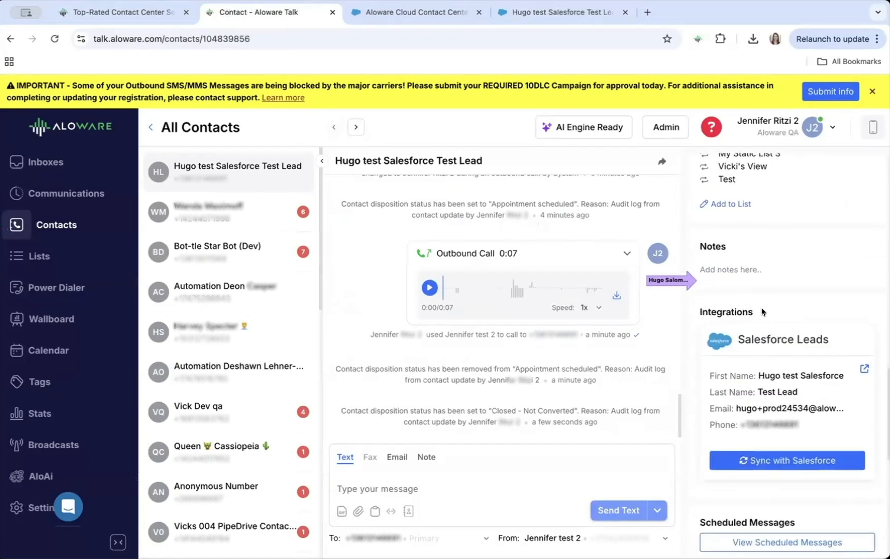